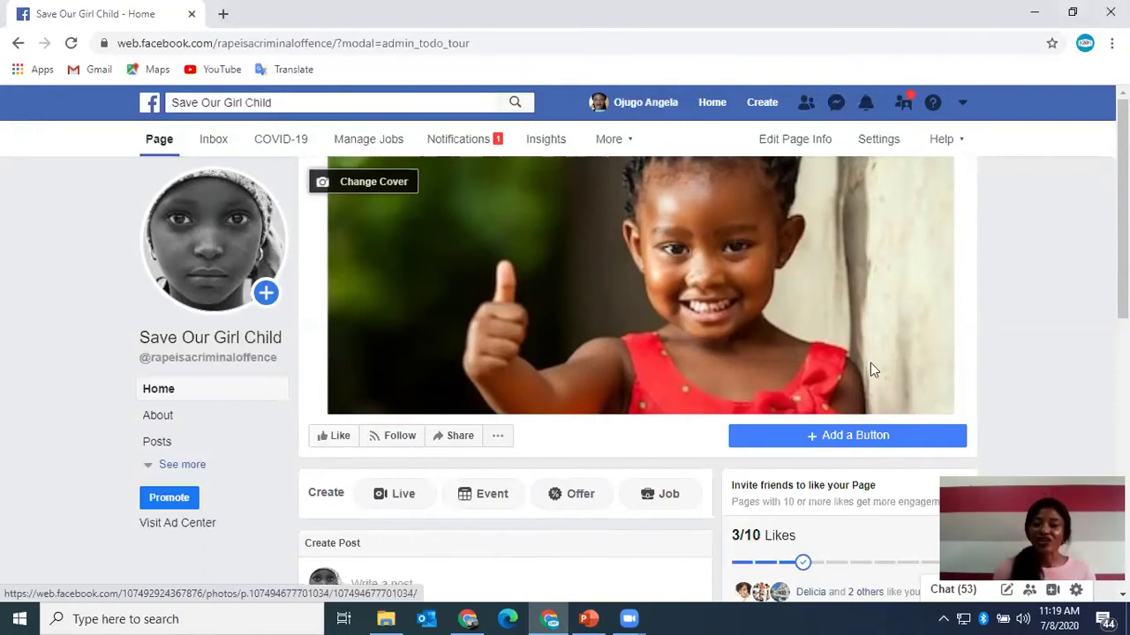
# - Expand the full list of sections on the Save Our Girl Child Page and look over the Page's content
pyautogui.click(185, 466)
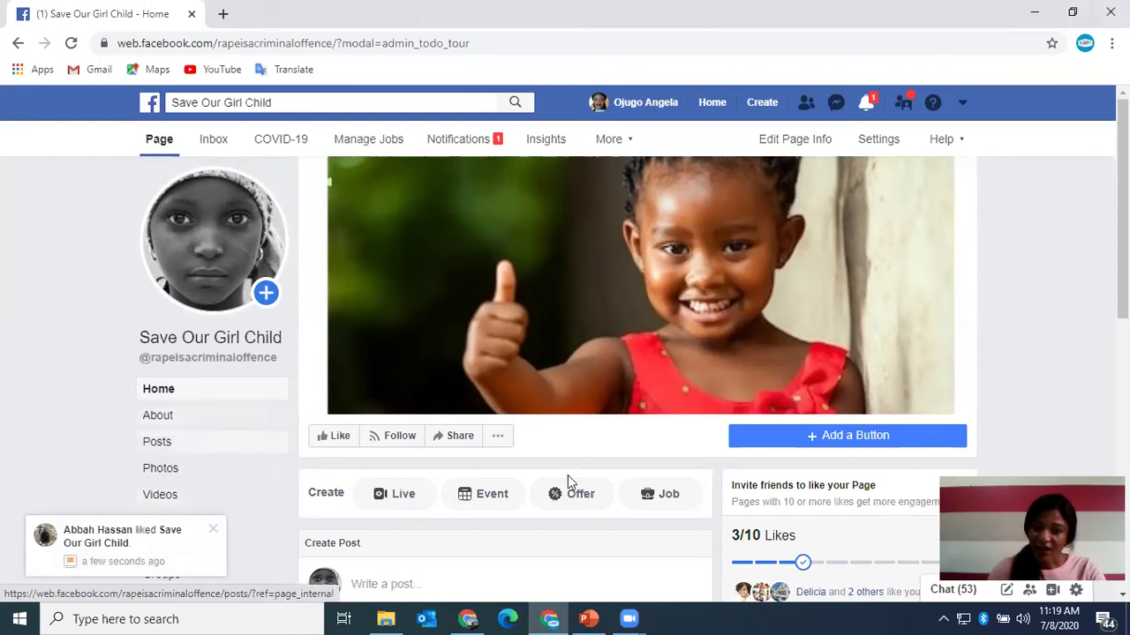
pyautogui.scroll(-2, 569, 483)
pyautogui.scroll(-2, 569, 484)
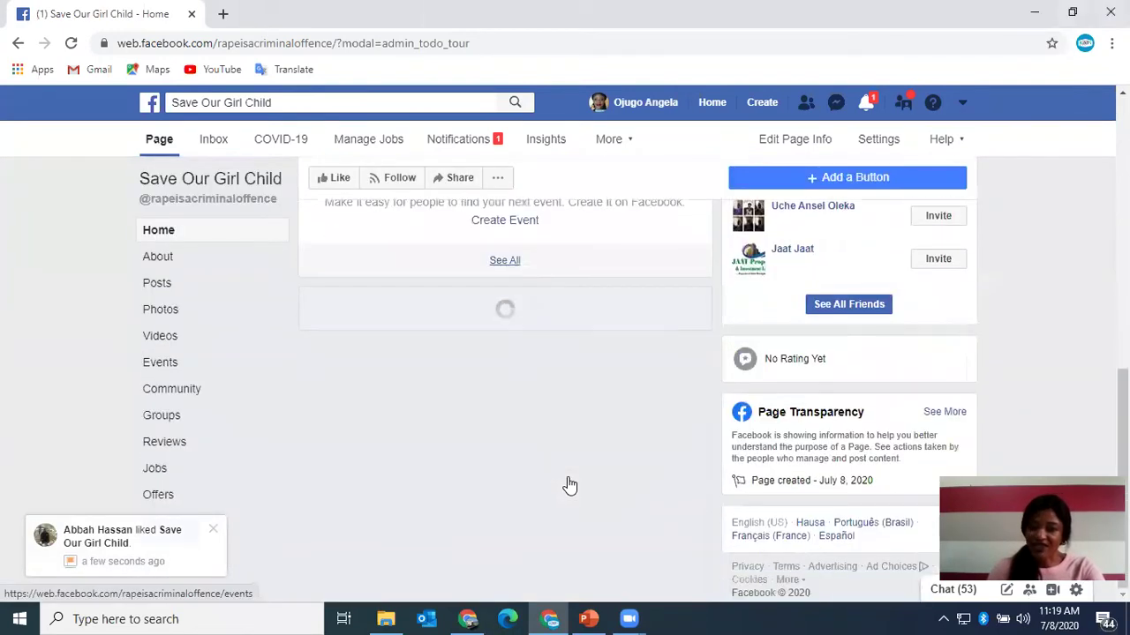
pyautogui.scroll(5, 567, 483)
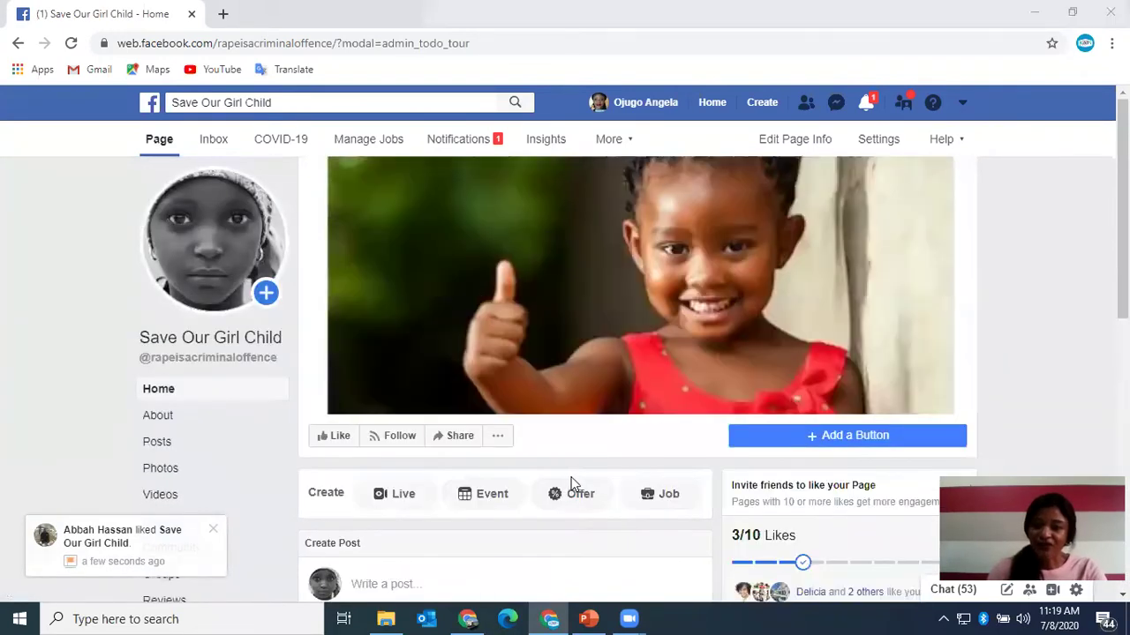
pyautogui.click(977, 137)
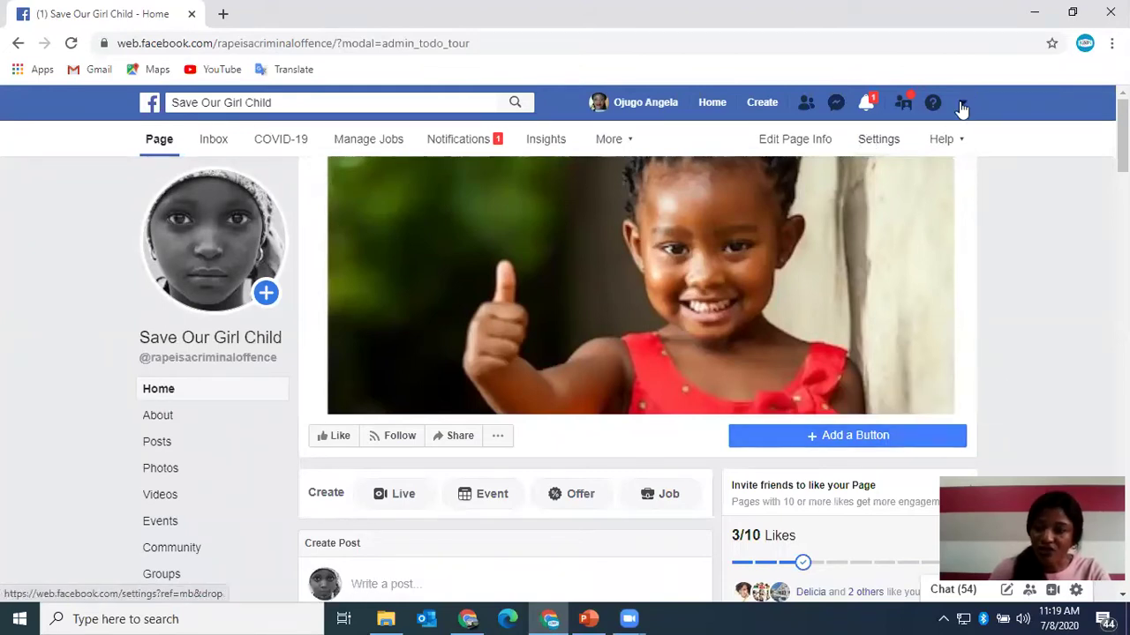
# - Add a Send Message button to the Page that directs people to Messenger
pyautogui.click(832, 436)
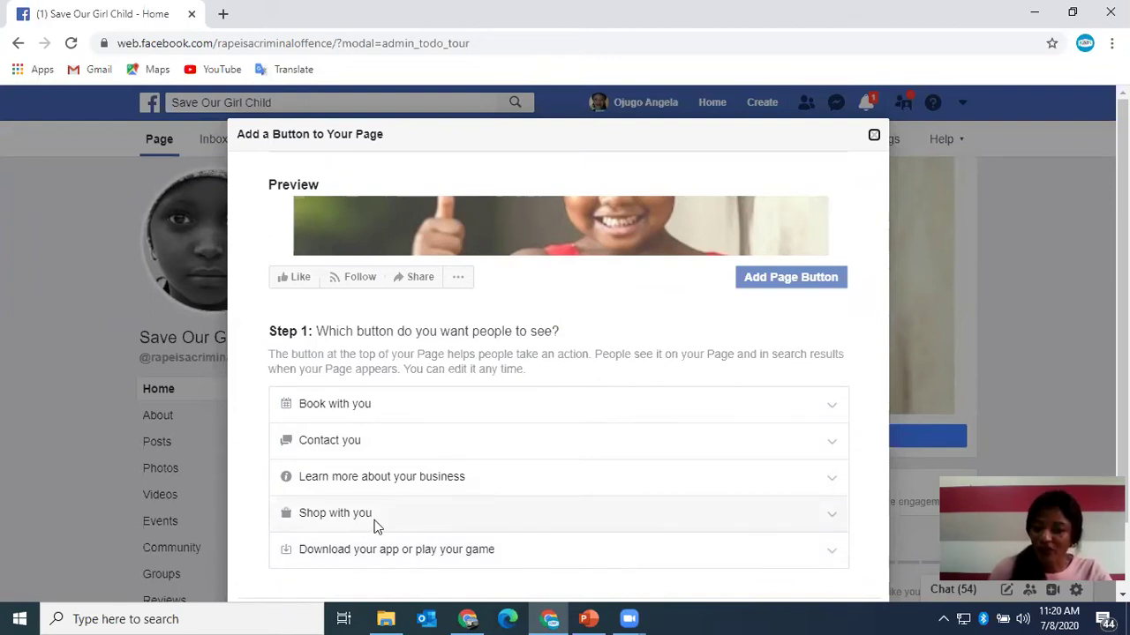
pyautogui.click(407, 440)
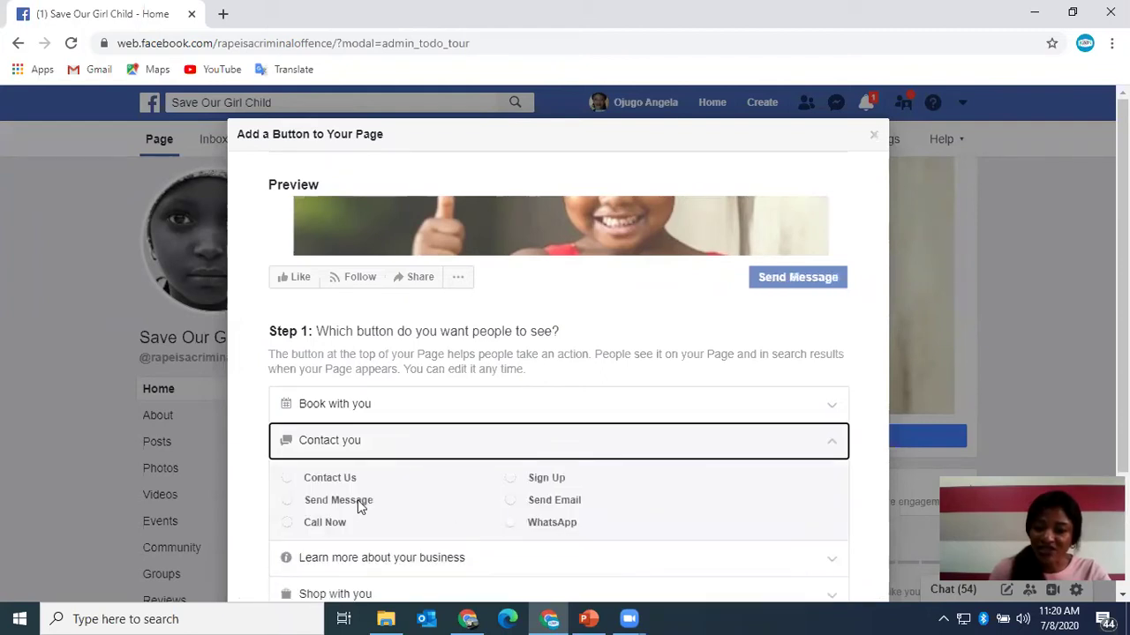
pyautogui.click(286, 500)
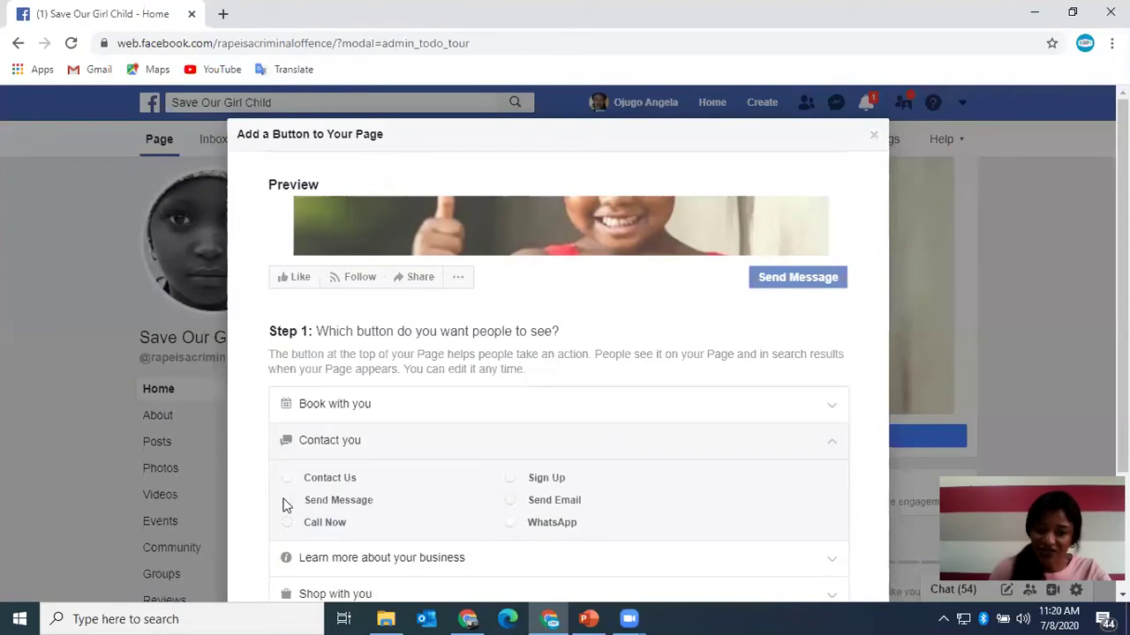
pyautogui.scroll(-2, 735, 479)
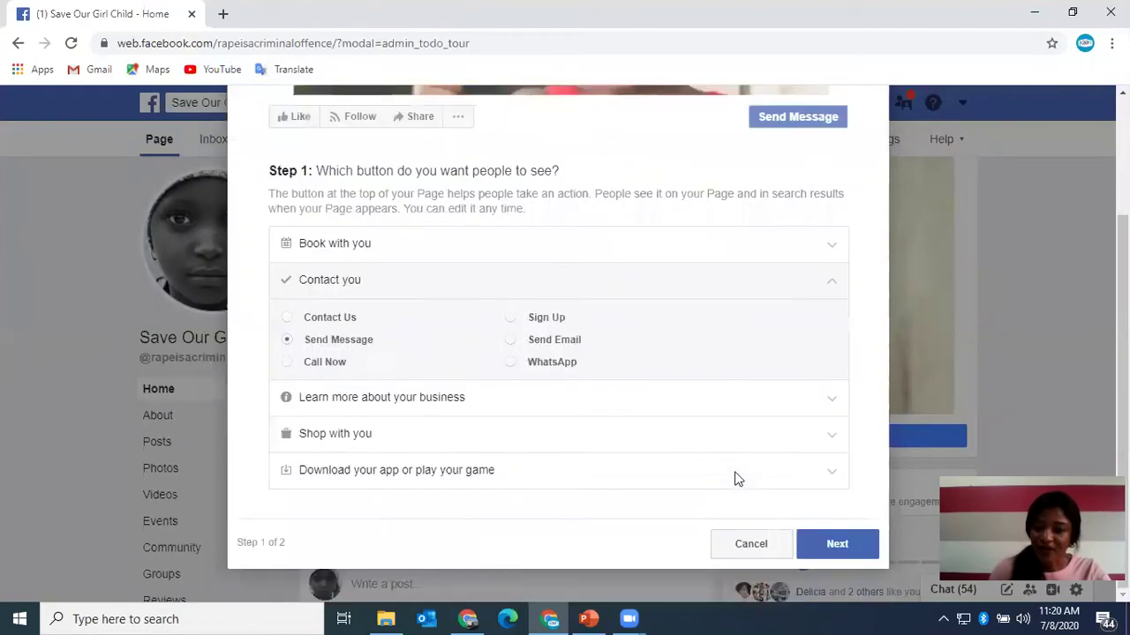
pyautogui.click(838, 544)
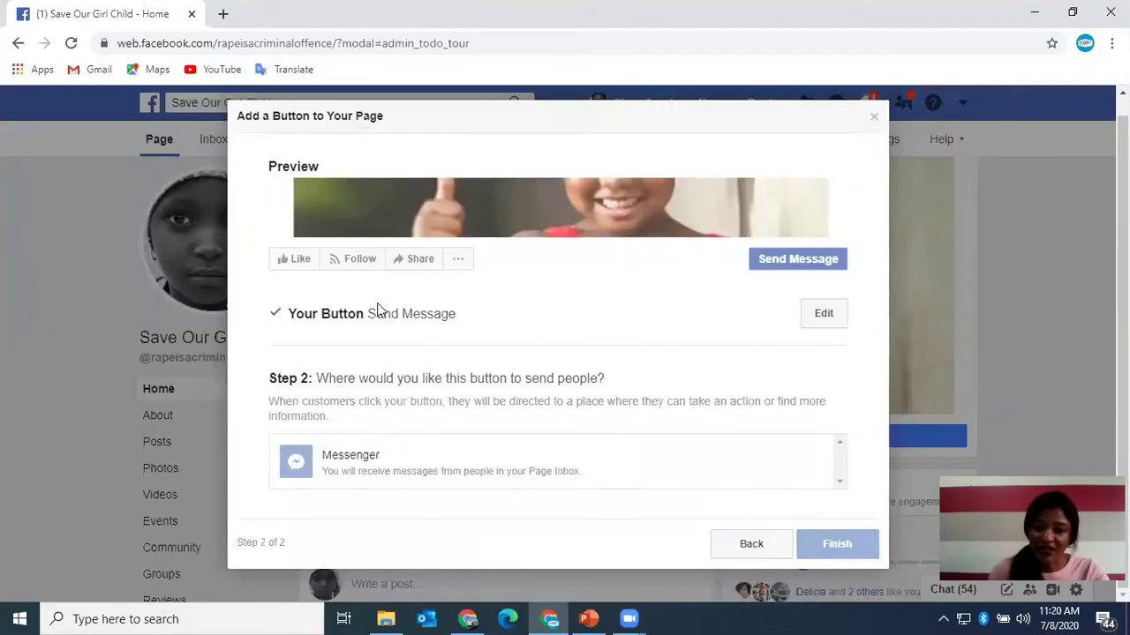
pyautogui.click(451, 471)
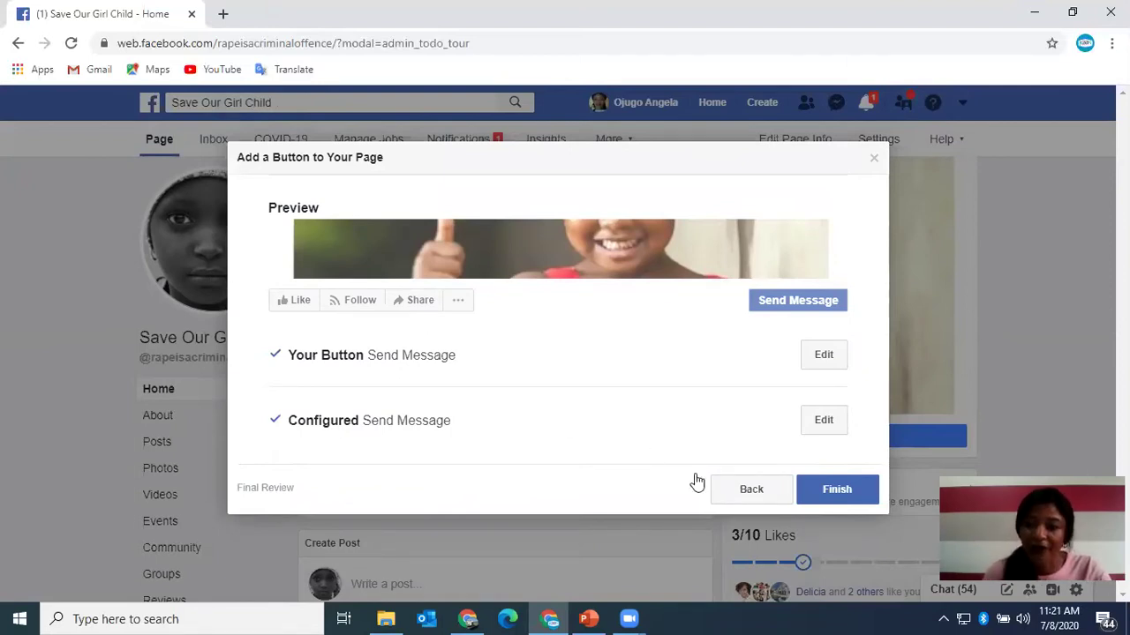
pyautogui.click(827, 499)
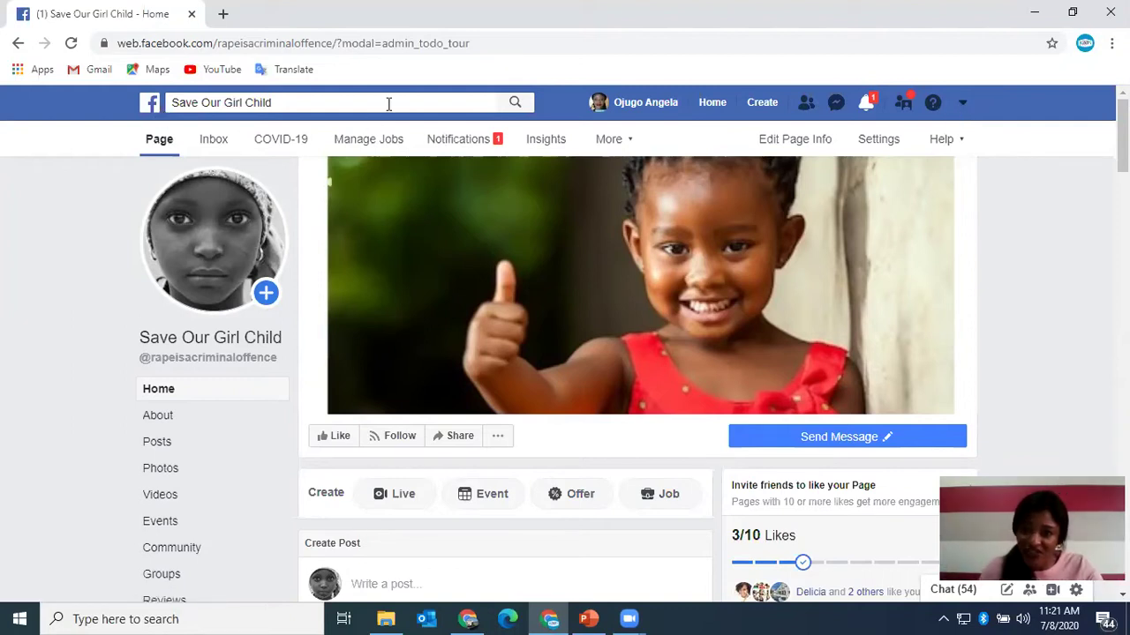
# - Examine the account menu's Business Manager entries here and on the Nigeria Property Finder Page in the other browser window
pyautogui.click(964, 103)
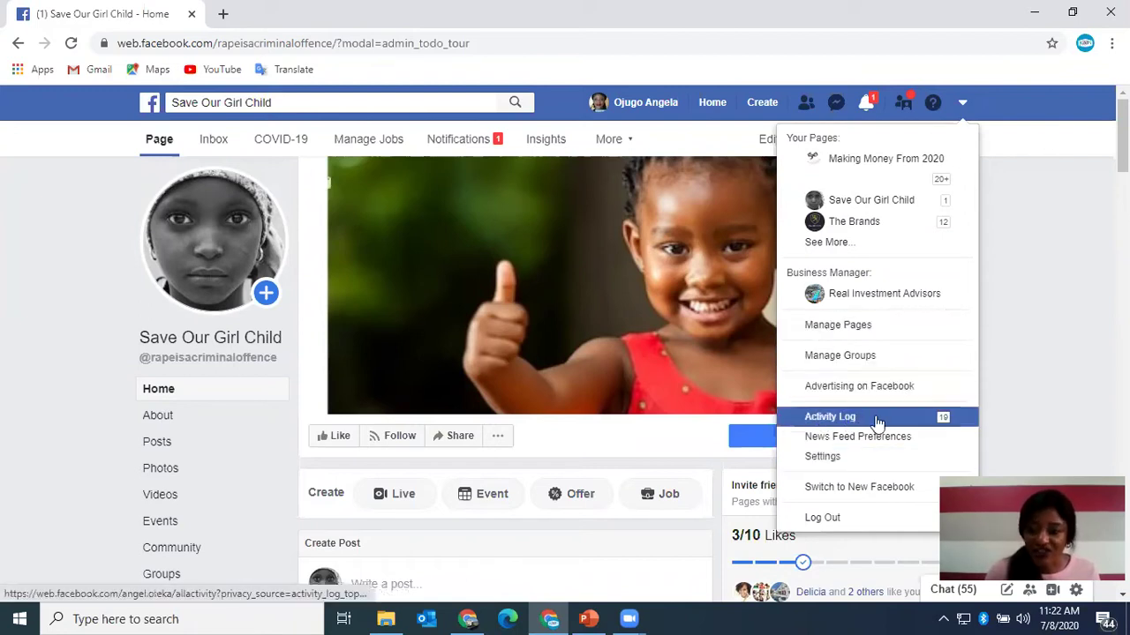
pyautogui.click(769, 421)
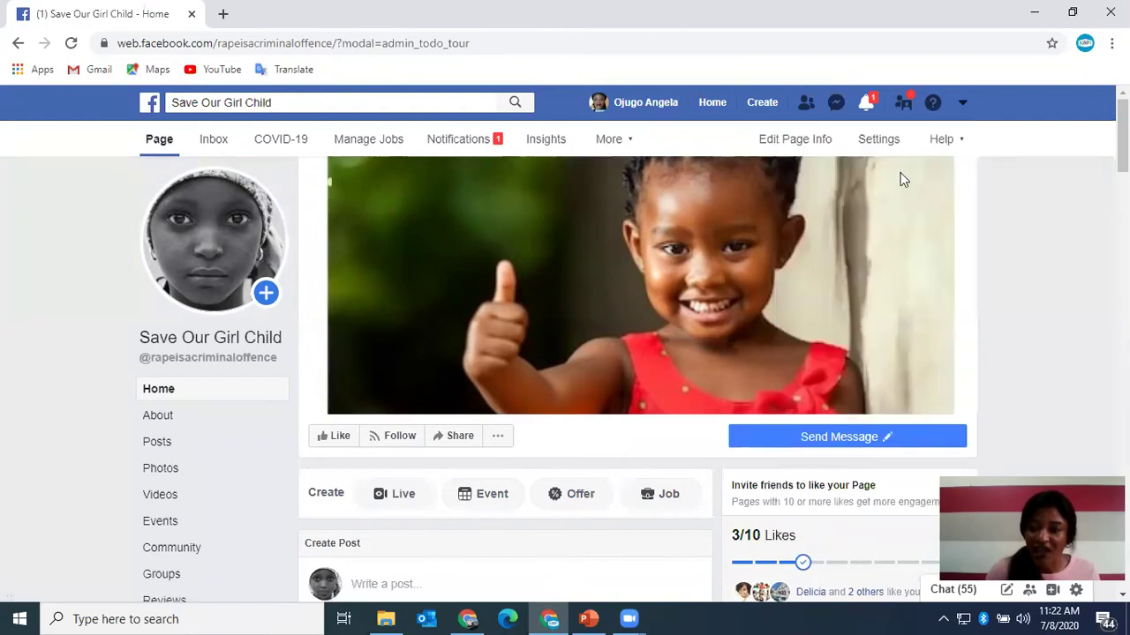
pyautogui.click(963, 103)
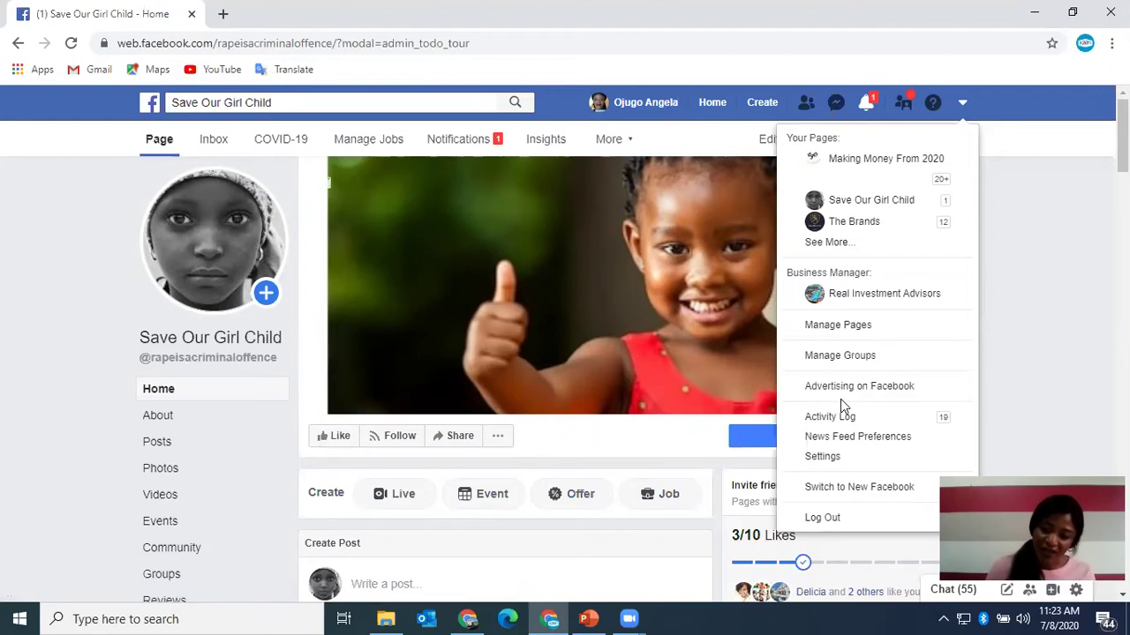
pyautogui.click(668, 481)
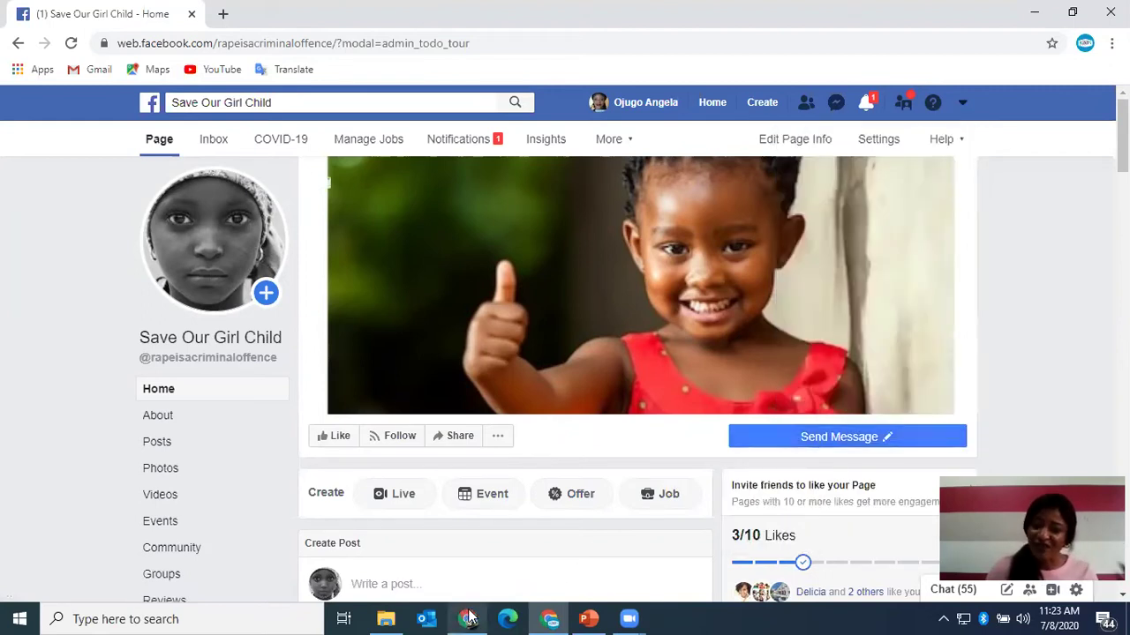
pyautogui.click(468, 618)
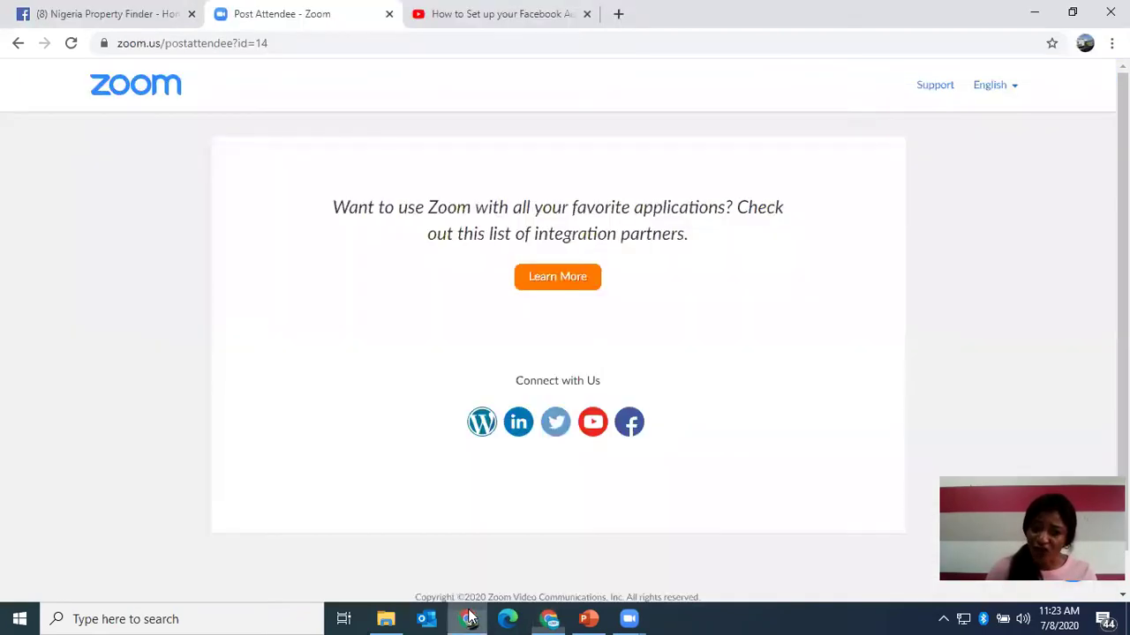
pyautogui.click(122, 15)
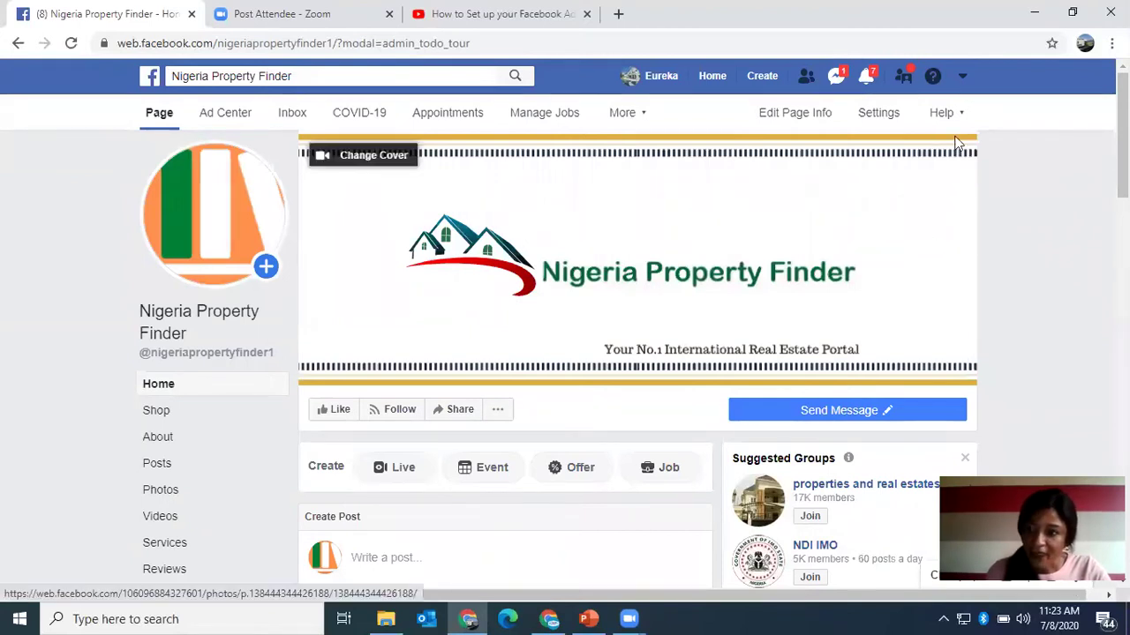
pyautogui.click(962, 78)
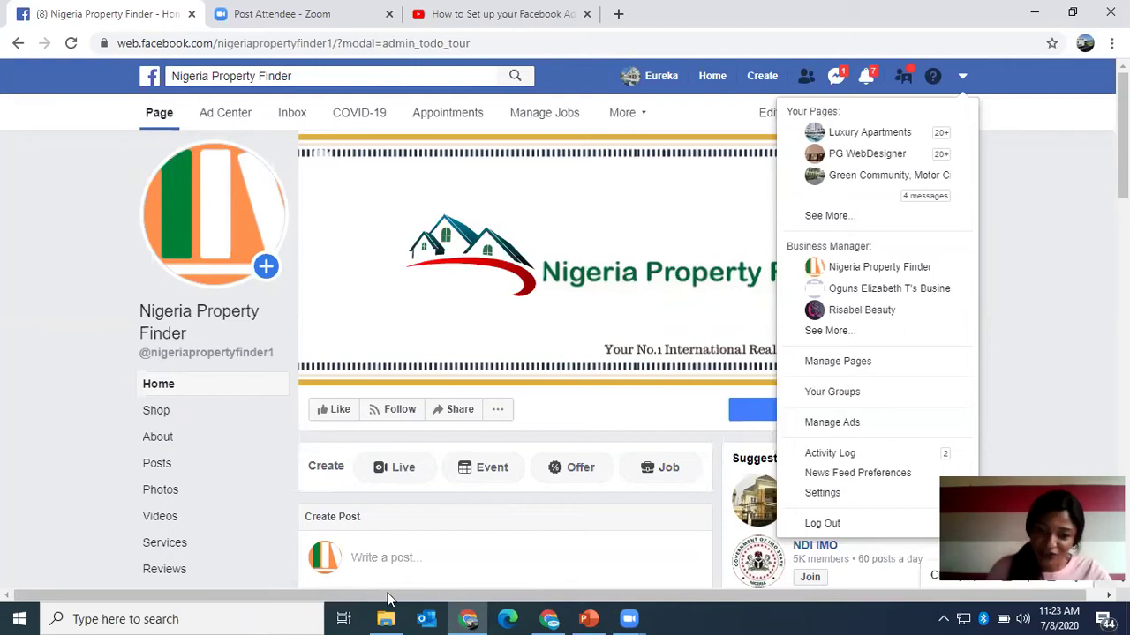
# - Return to the Save Our Girl Child Page and open the ad account settings of the Real Investment Advisors Business Manager
pyautogui.click(561, 618)
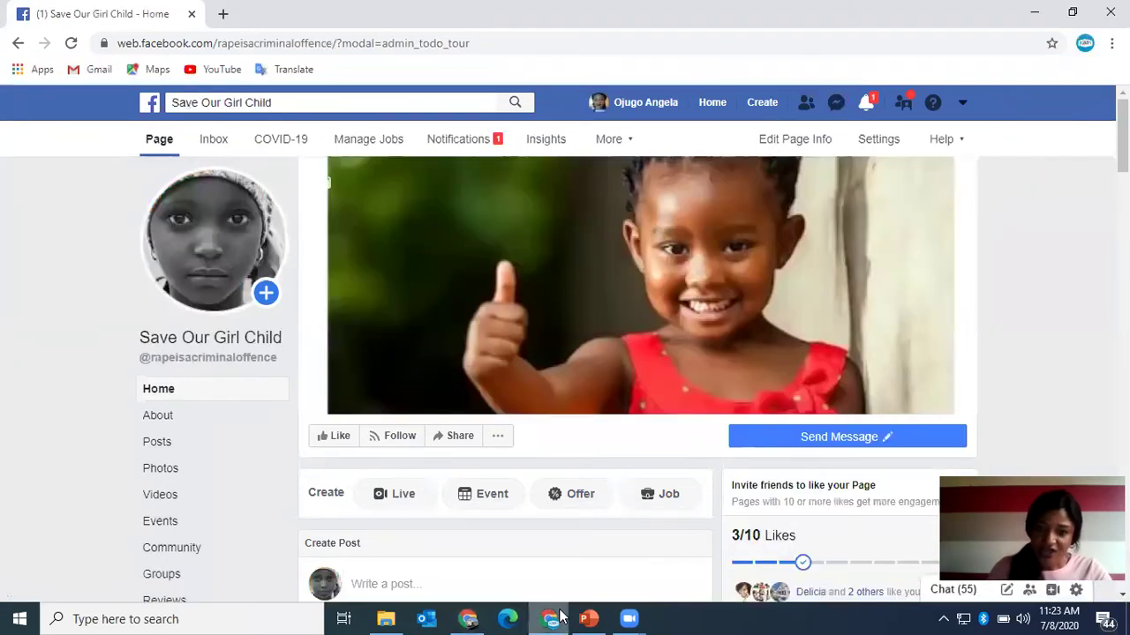
pyautogui.click(965, 106)
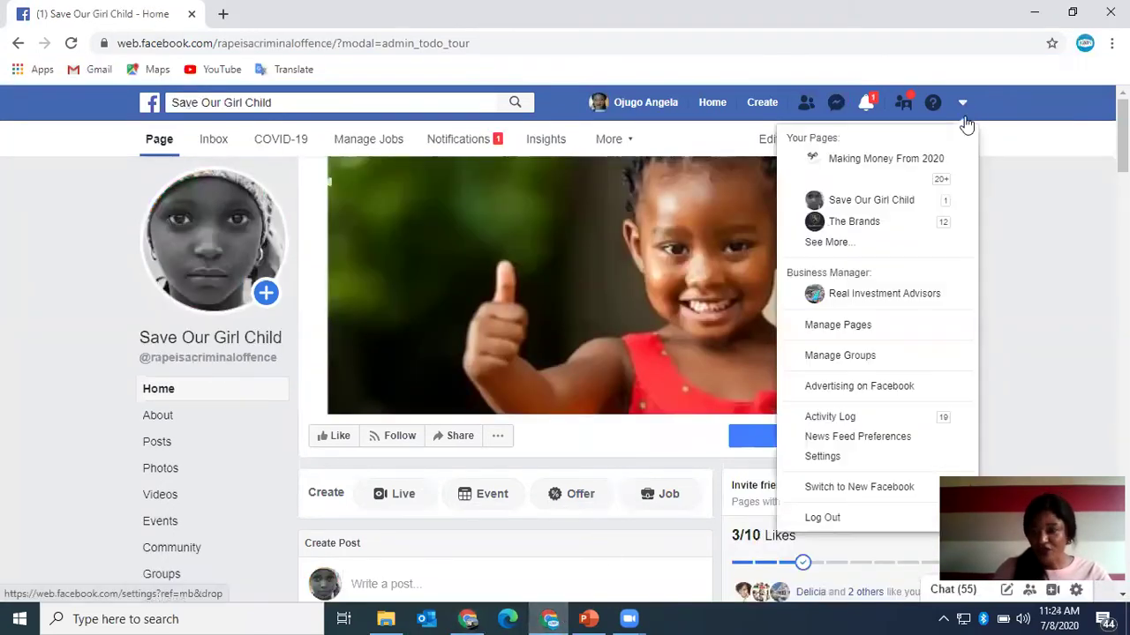
pyautogui.click(856, 296)
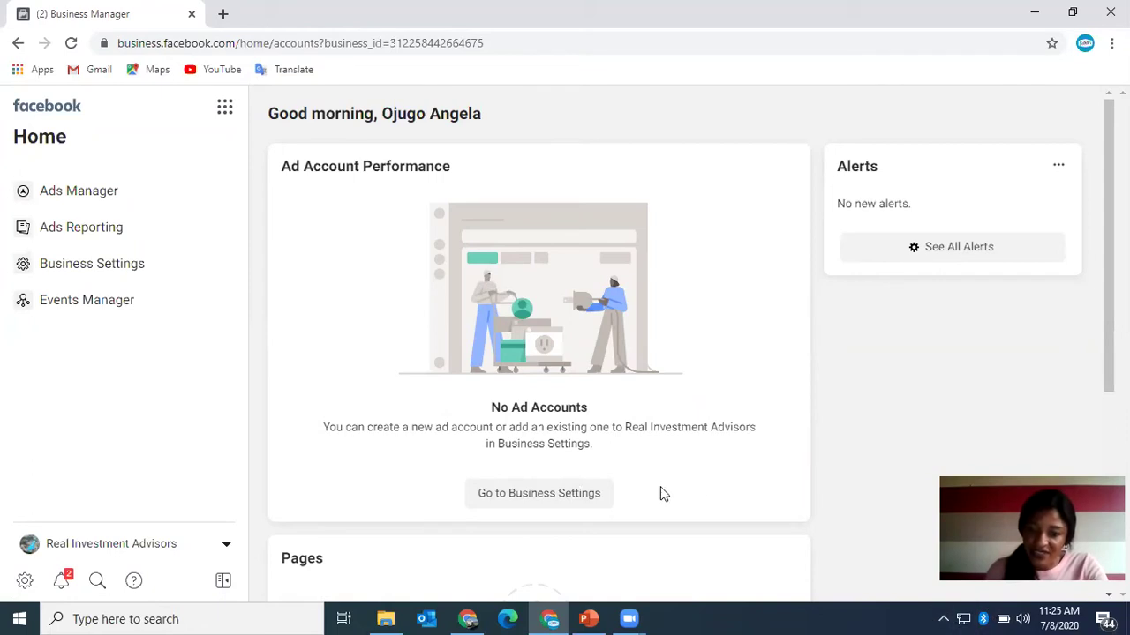
pyautogui.click(591, 496)
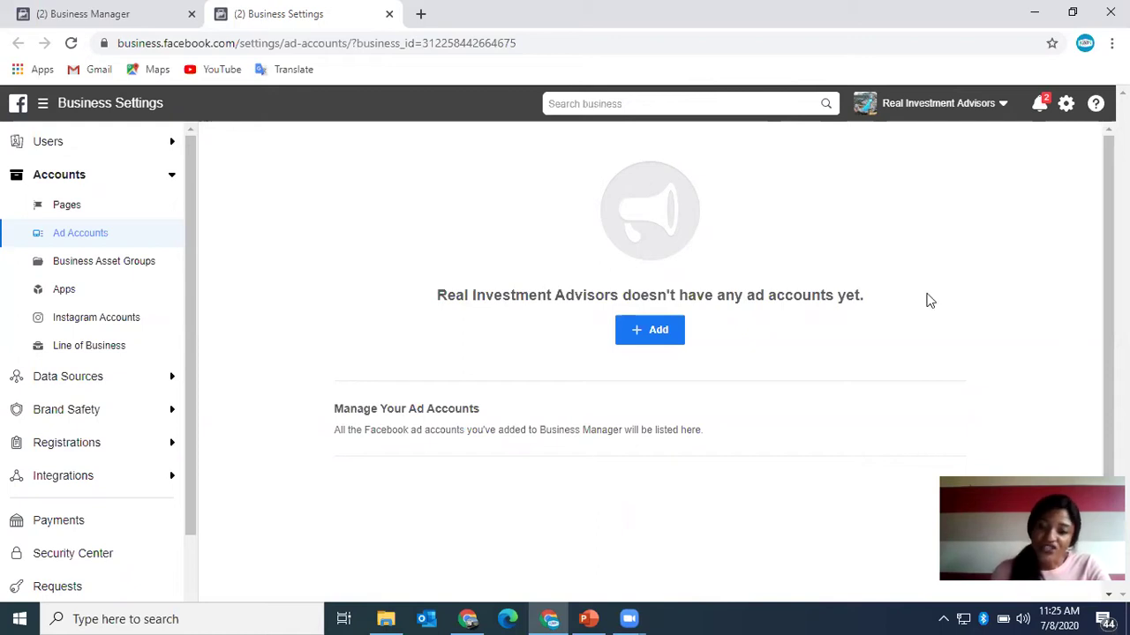
# - Start creating a new ad account for the business and name it SOG
pyautogui.click(648, 339)
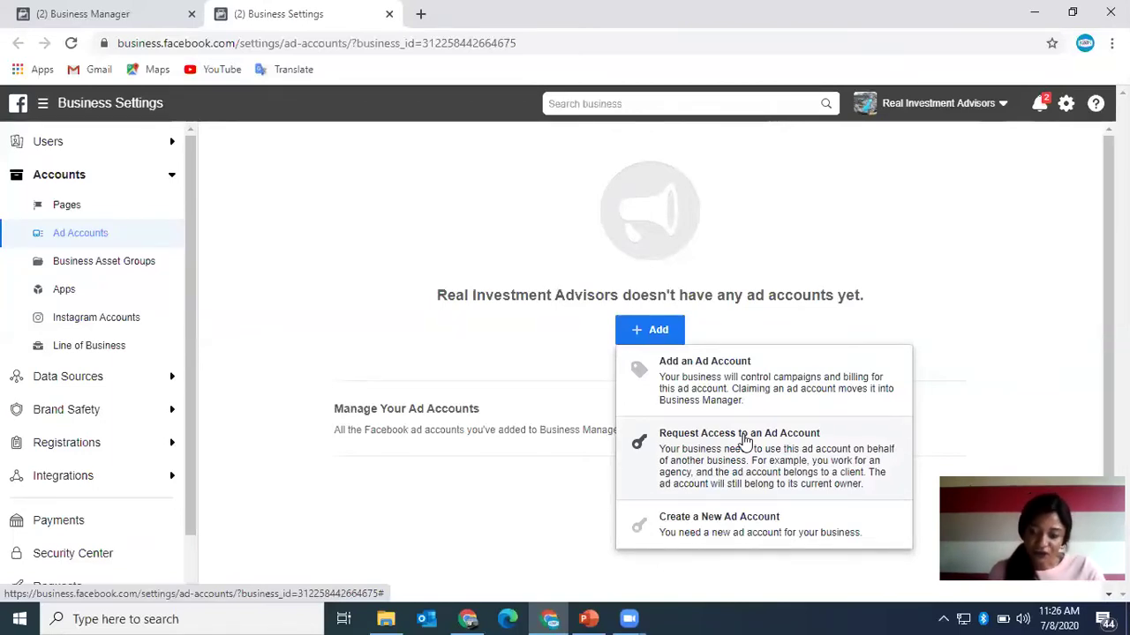
pyautogui.click(721, 540)
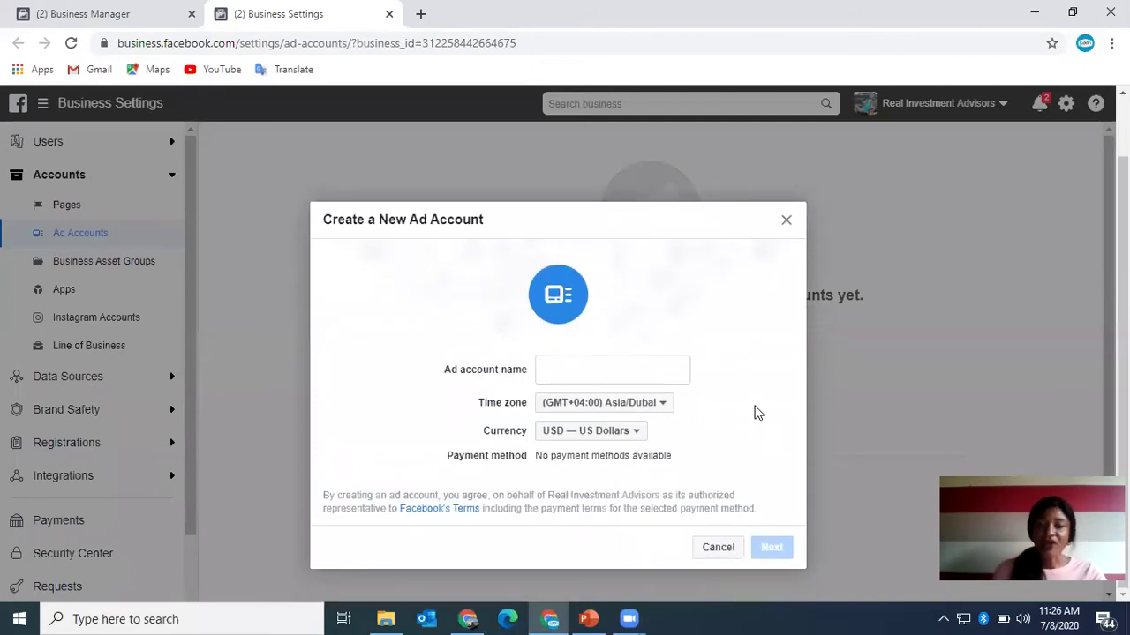
pyautogui.click(648, 365)
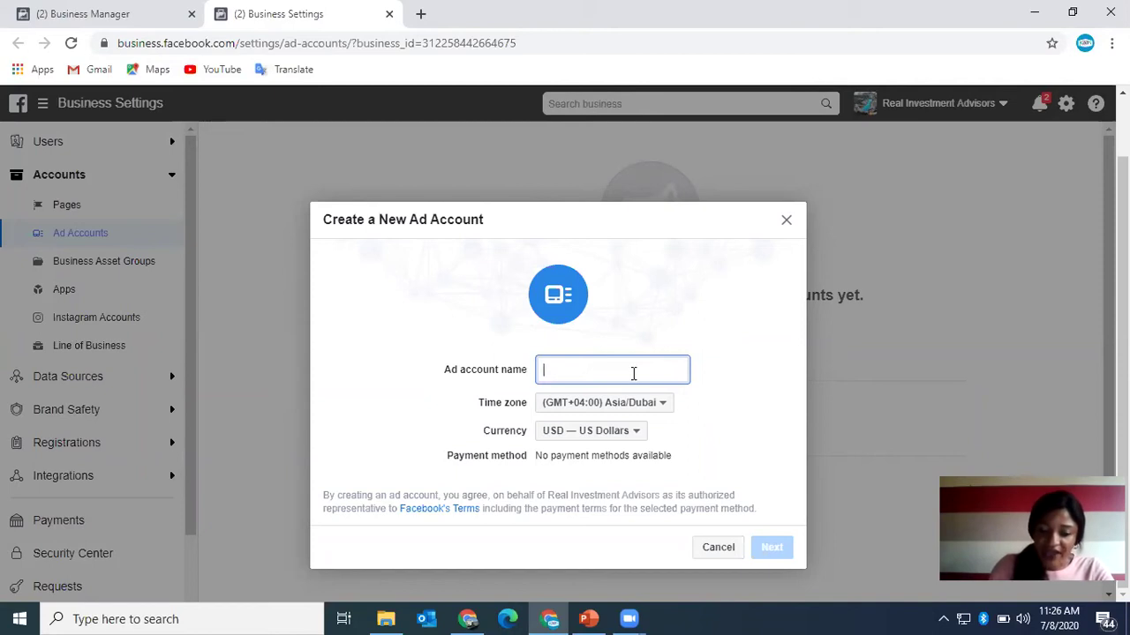
pyautogui.write('SOG')
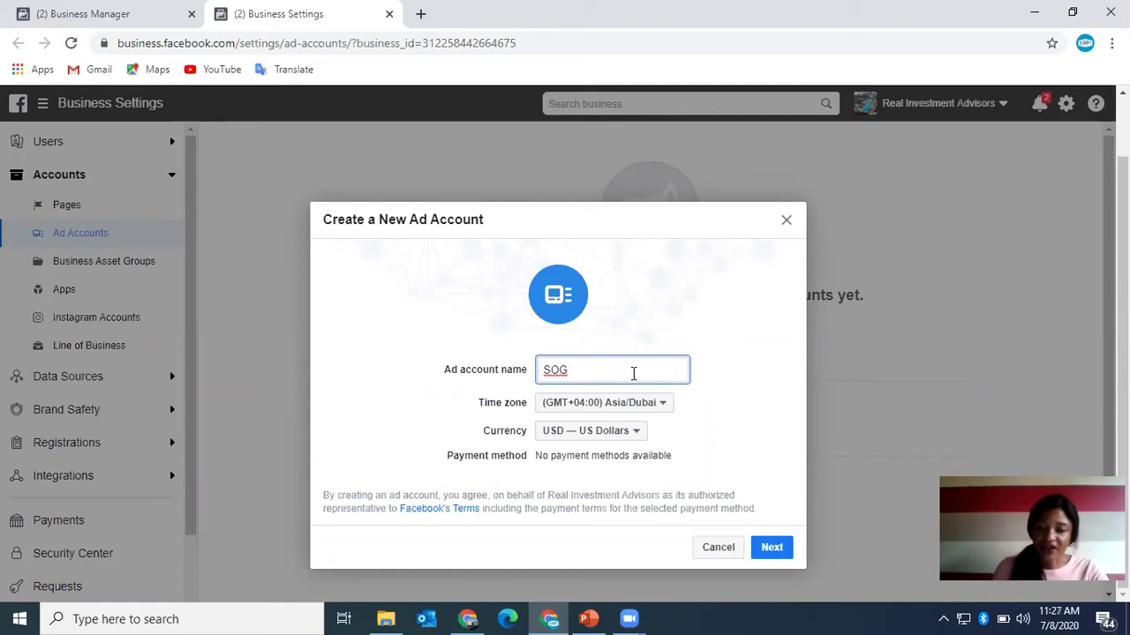
# - Set the new ad account's time zone to (GMT+01:00) Africa/Lagos
pyautogui.click(662, 411)
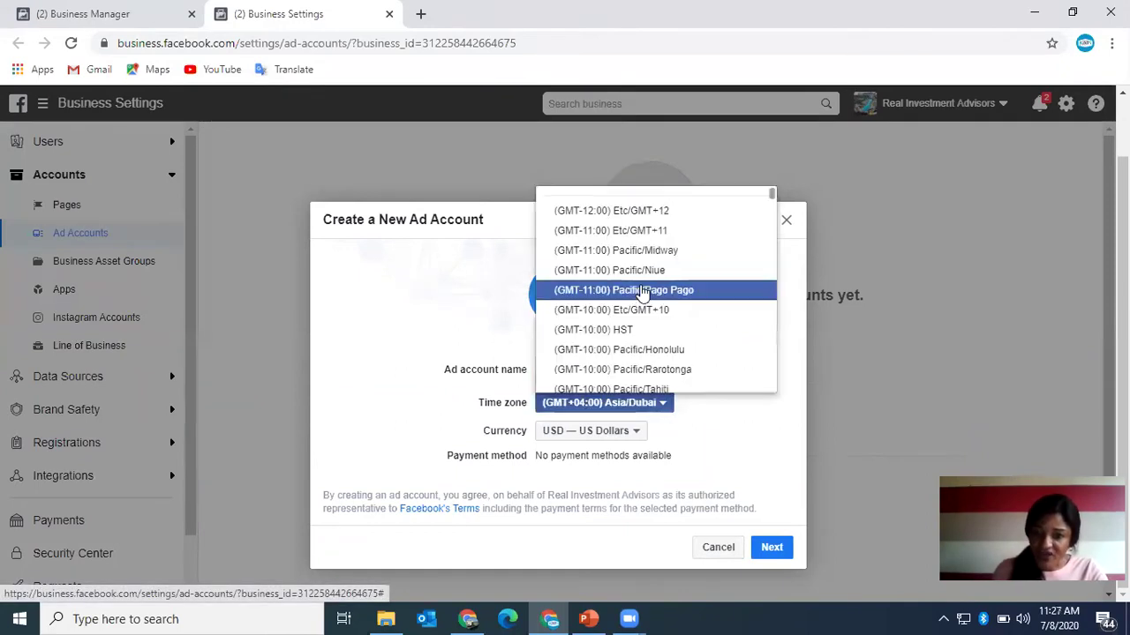
pyautogui.scroll(-5, 644, 291)
pyautogui.scroll(-4, 644, 296)
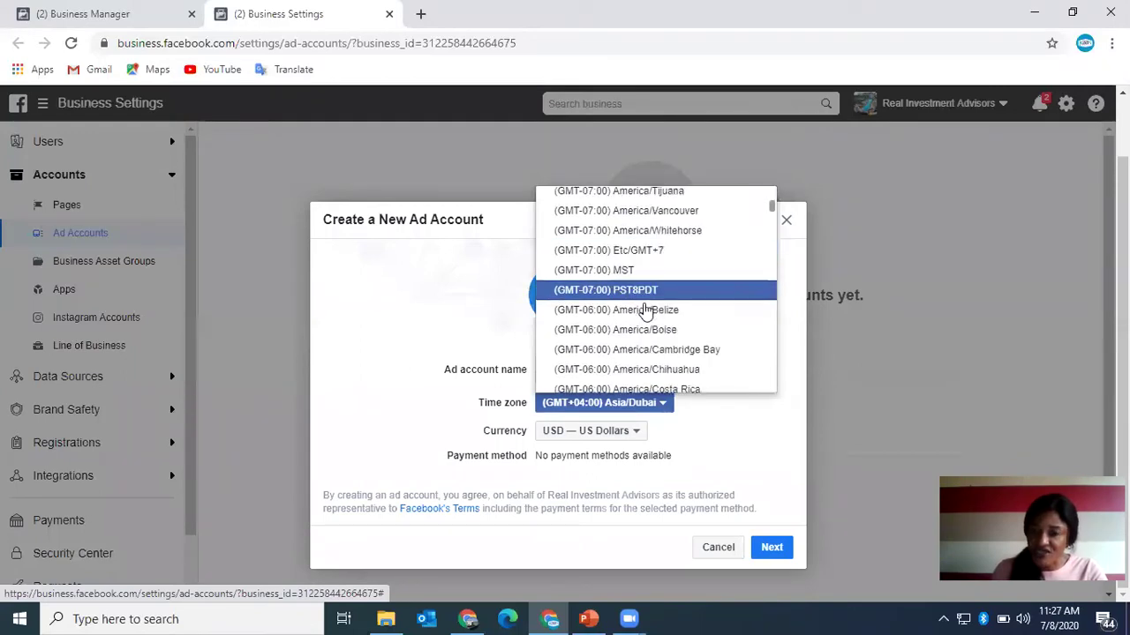
pyautogui.scroll(-5, 693, 304)
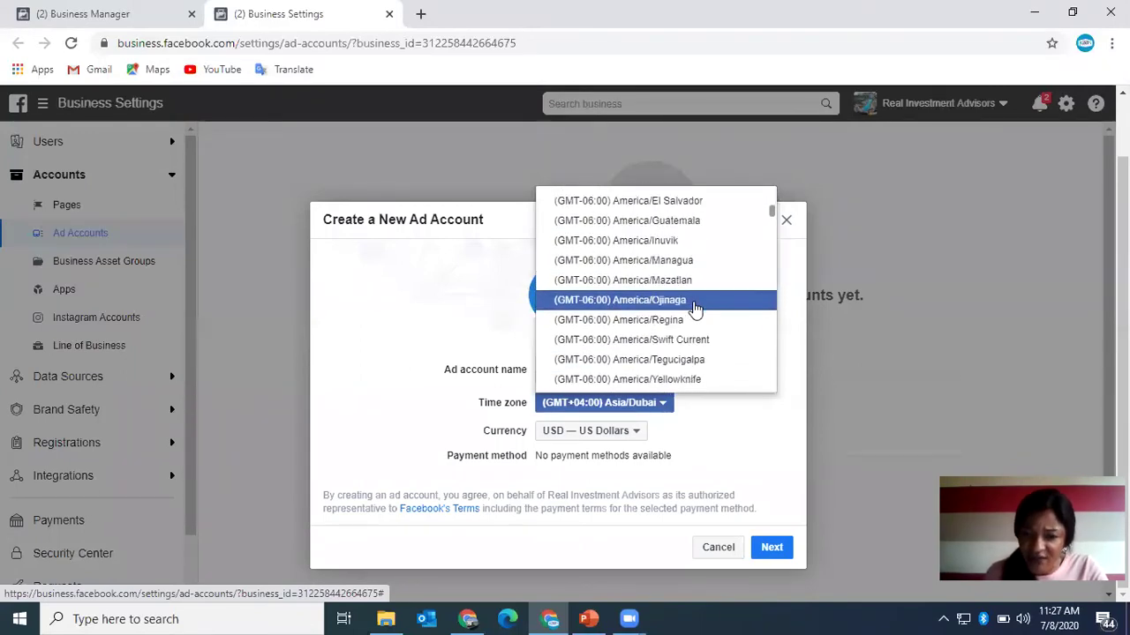
pyautogui.scroll(-8, 693, 305)
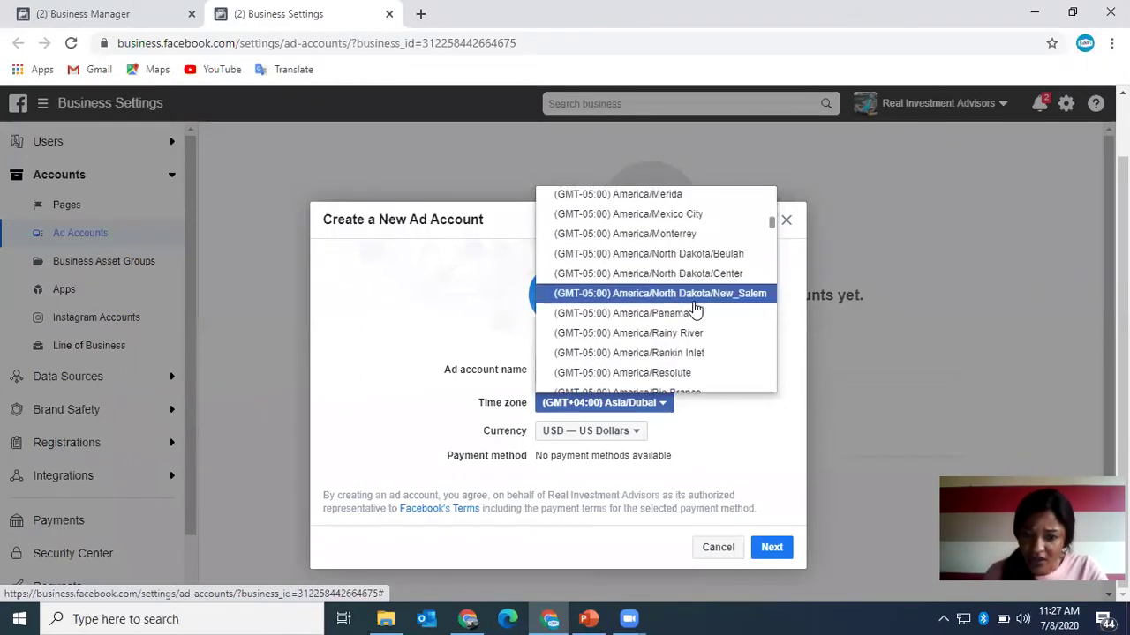
pyautogui.scroll(-9, 693, 309)
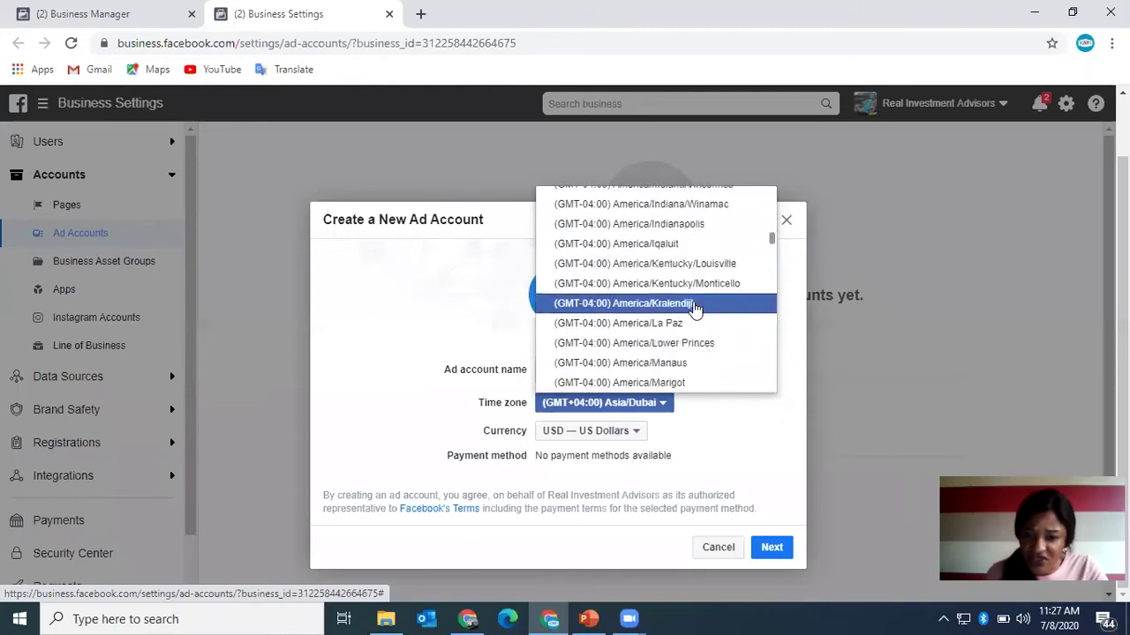
pyautogui.scroll(-10, 695, 309)
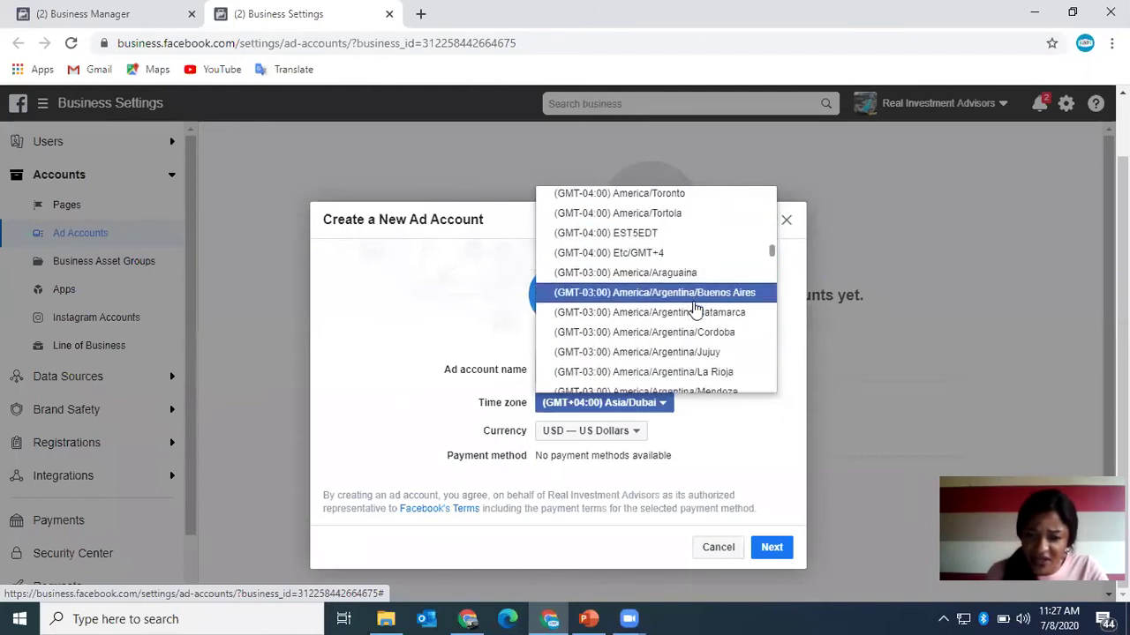
pyautogui.scroll(-2, 695, 309)
pyautogui.scroll(-6, 694, 306)
pyautogui.scroll(-4, 693, 309)
pyautogui.scroll(-3, 695, 310)
pyautogui.scroll(-2, 694, 311)
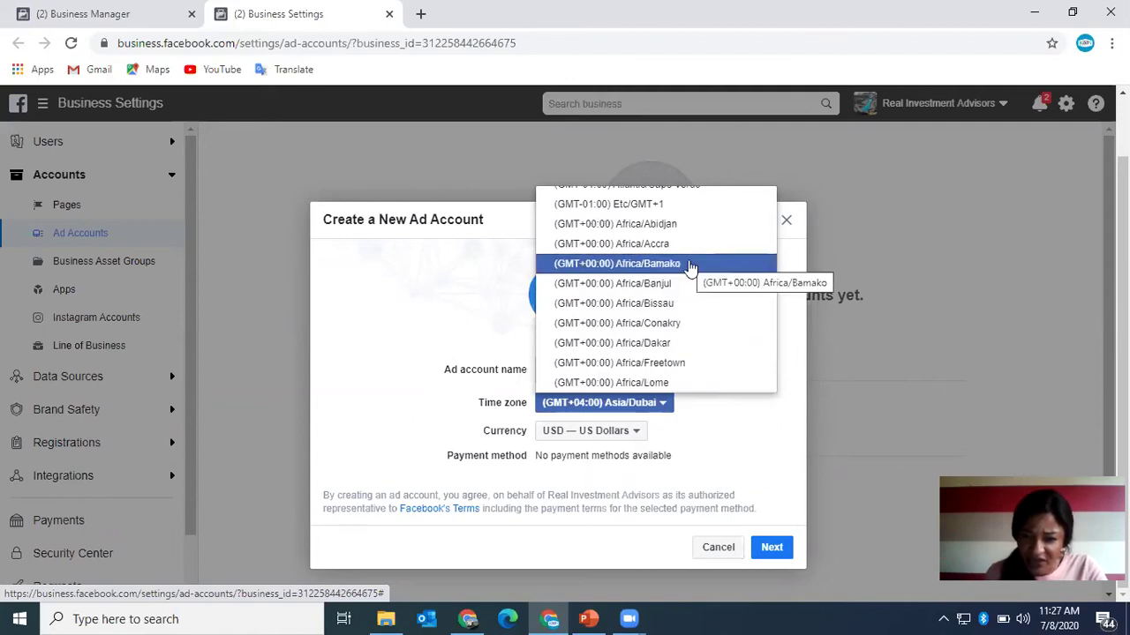
pyautogui.scroll(2, 691, 268)
pyautogui.scroll(2, 696, 292)
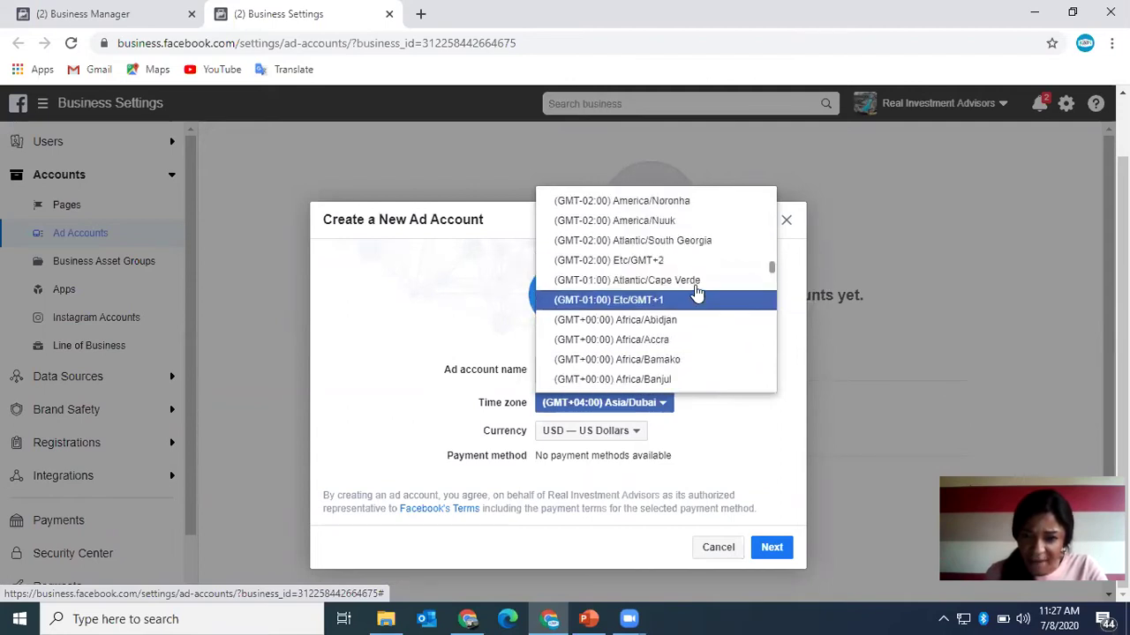
pyautogui.scroll(-5, 697, 293)
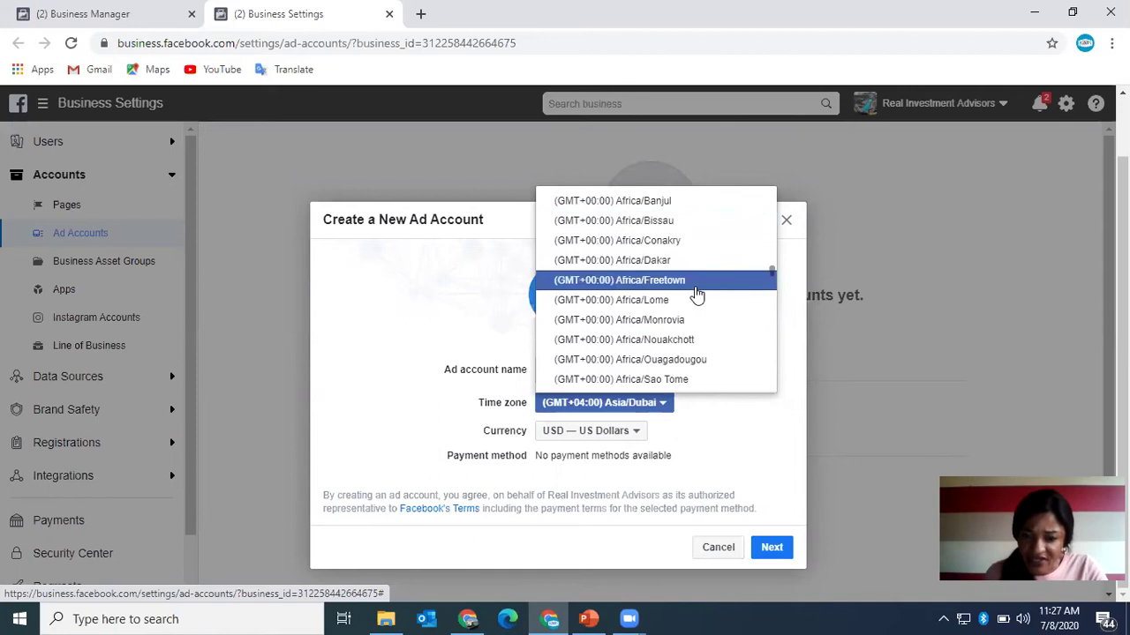
pyautogui.scroll(-7, 697, 293)
pyautogui.scroll(-2, 697, 293)
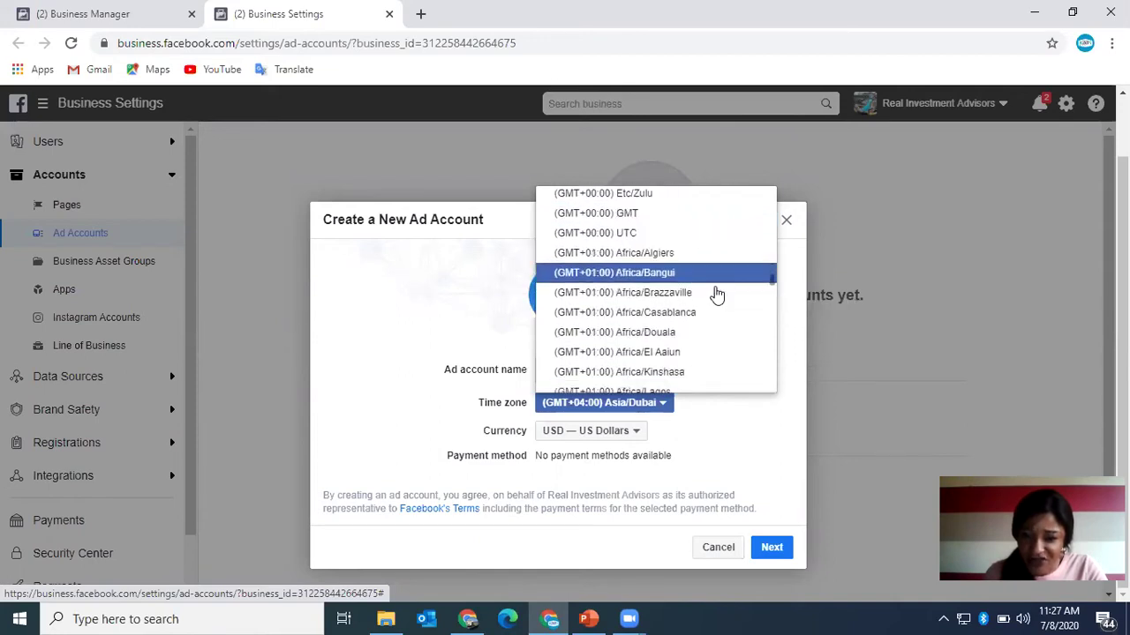
pyautogui.scroll(-2, 717, 296)
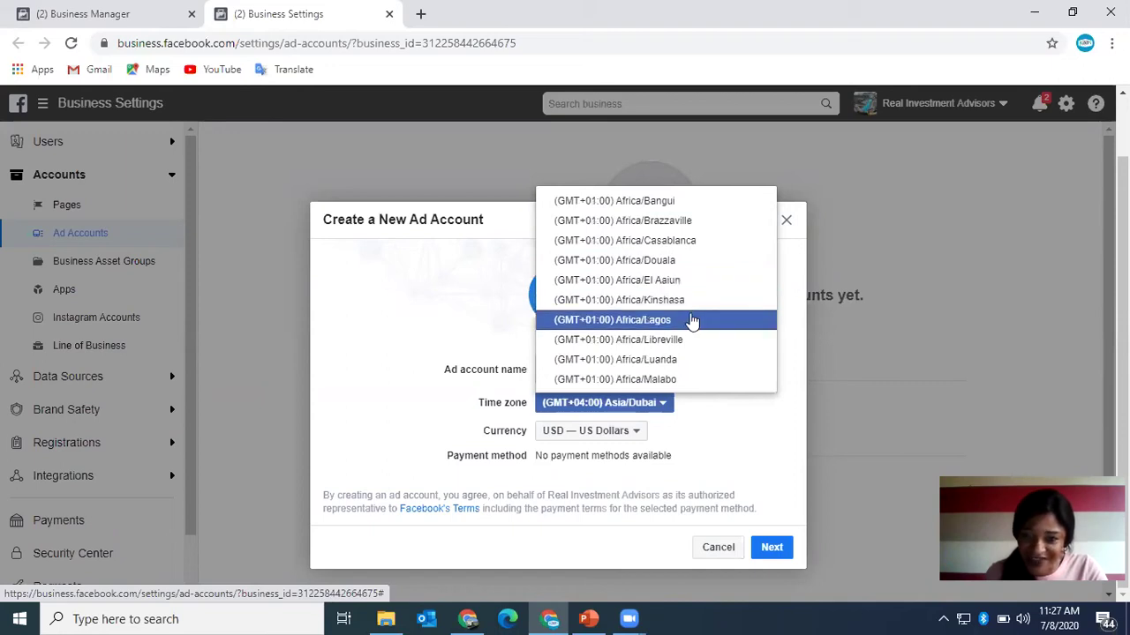
pyautogui.click(692, 321)
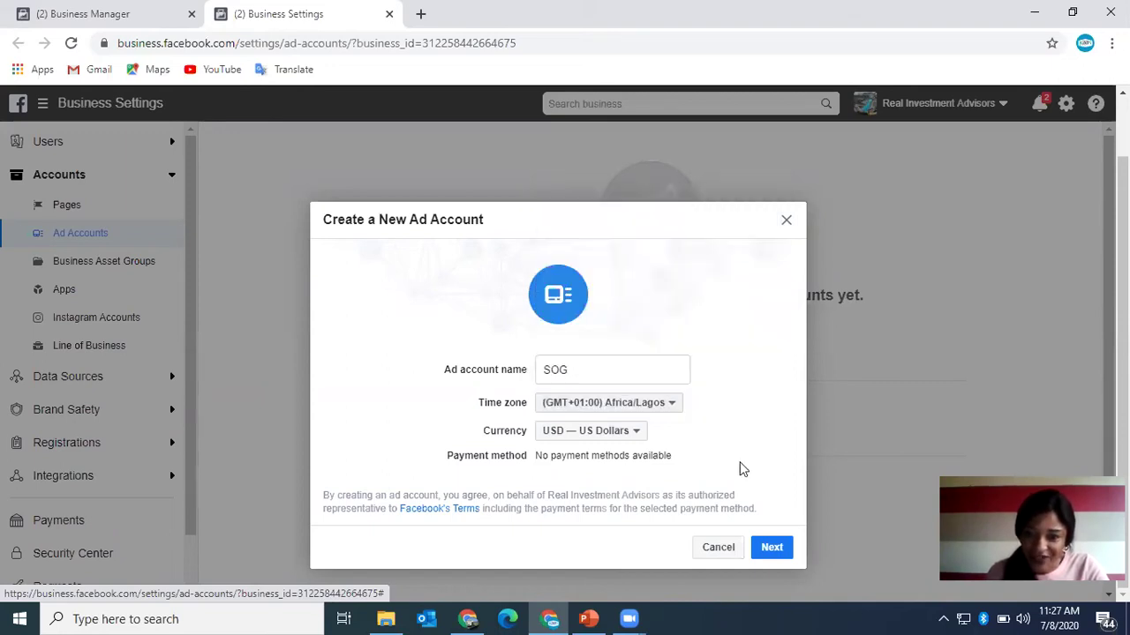
# - Set the new ad account's currency to NGN — Nigerian Naira
pyautogui.click(644, 433)
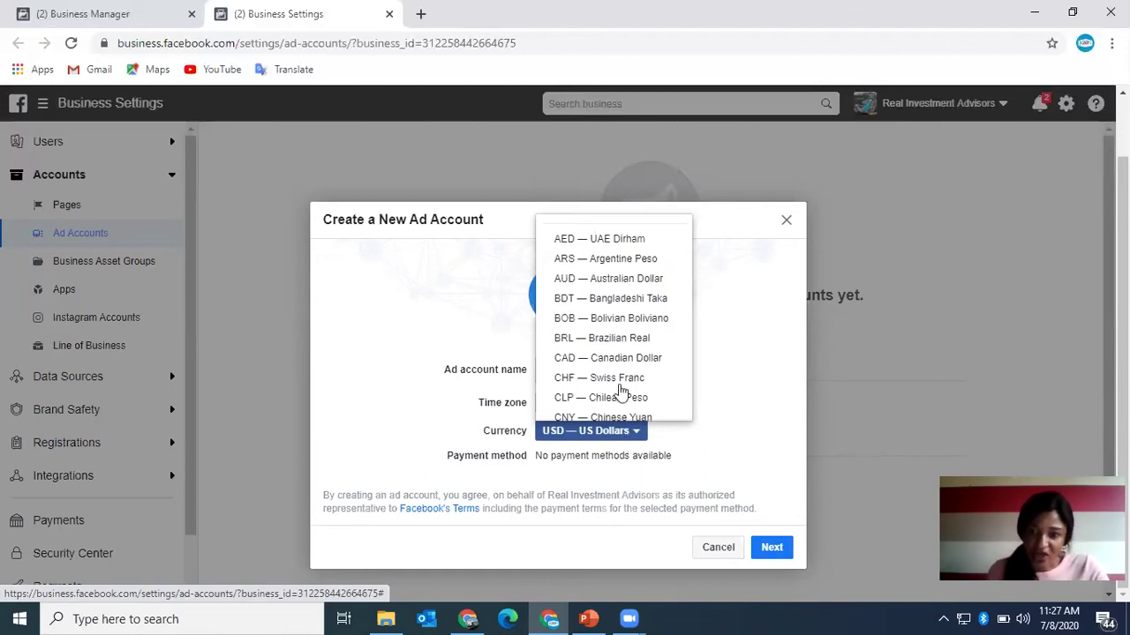
pyautogui.scroll(-3, 613, 366)
pyautogui.scroll(-1, 629, 366)
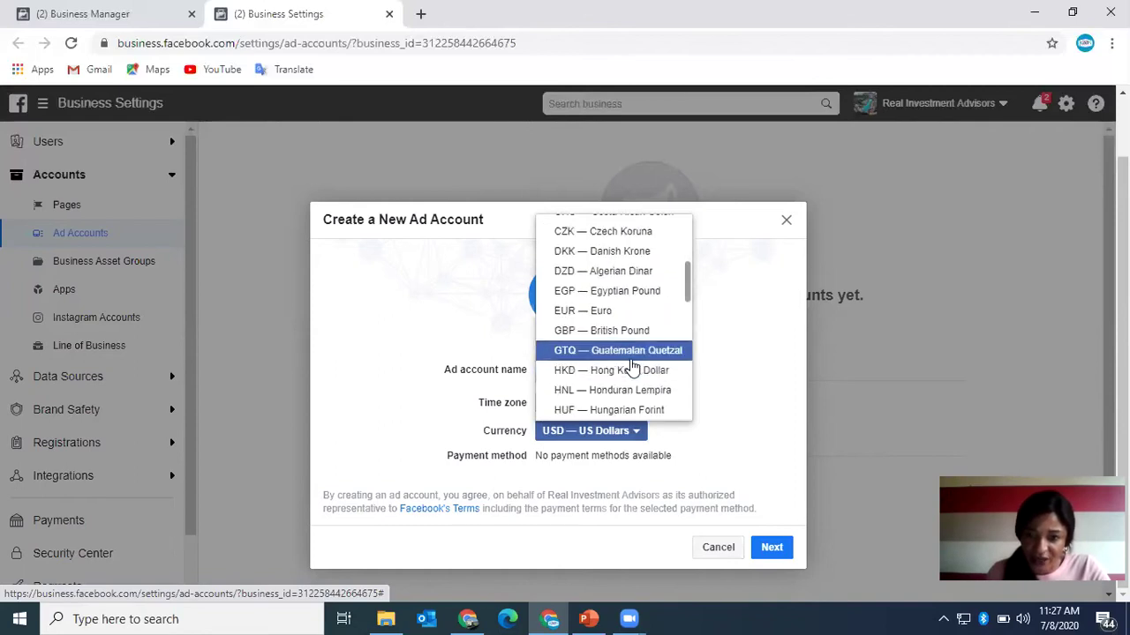
pyautogui.scroll(-1, 636, 361)
pyautogui.scroll(-2, 639, 362)
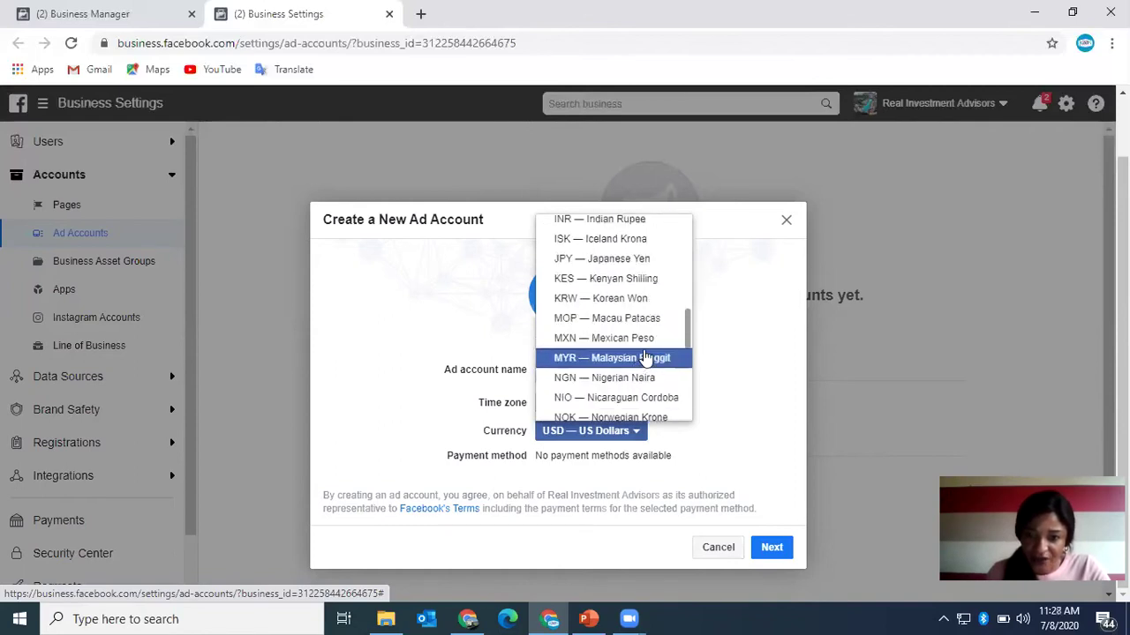
pyautogui.click(649, 379)
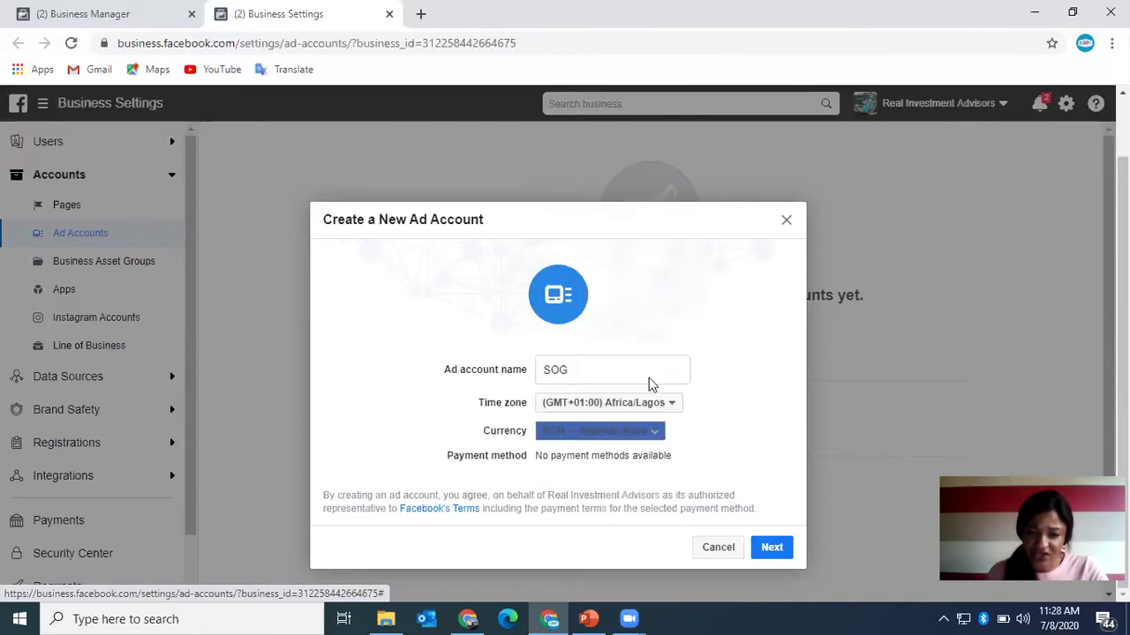
# - Assign the ad account's use to My business (Real Investment Advisors) and create it
pyautogui.click(764, 547)
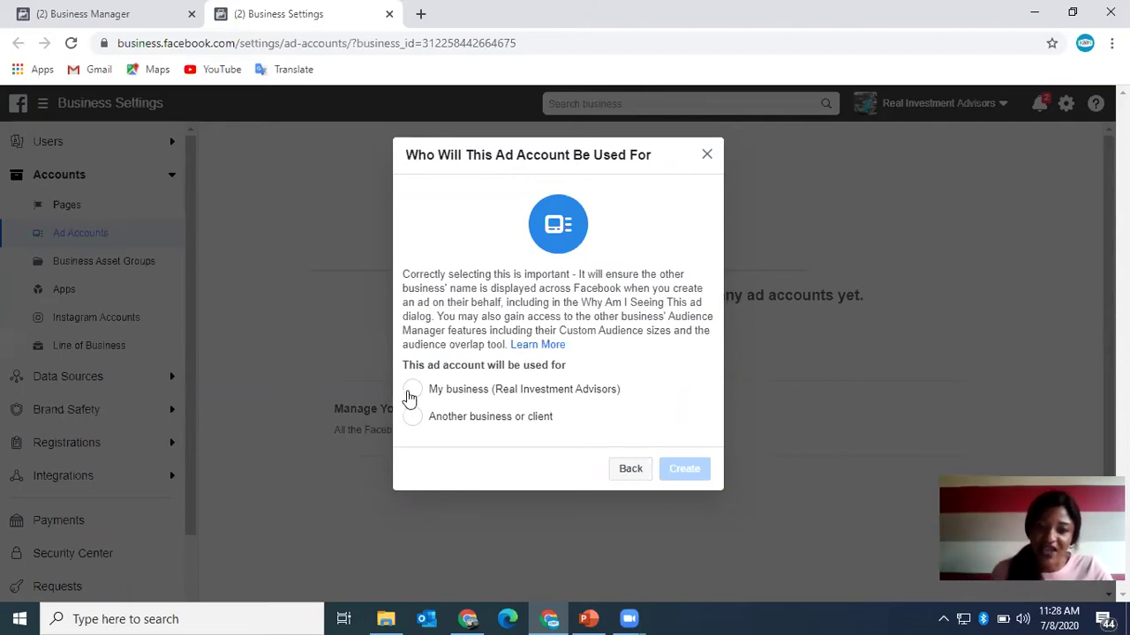
pyautogui.click(411, 391)
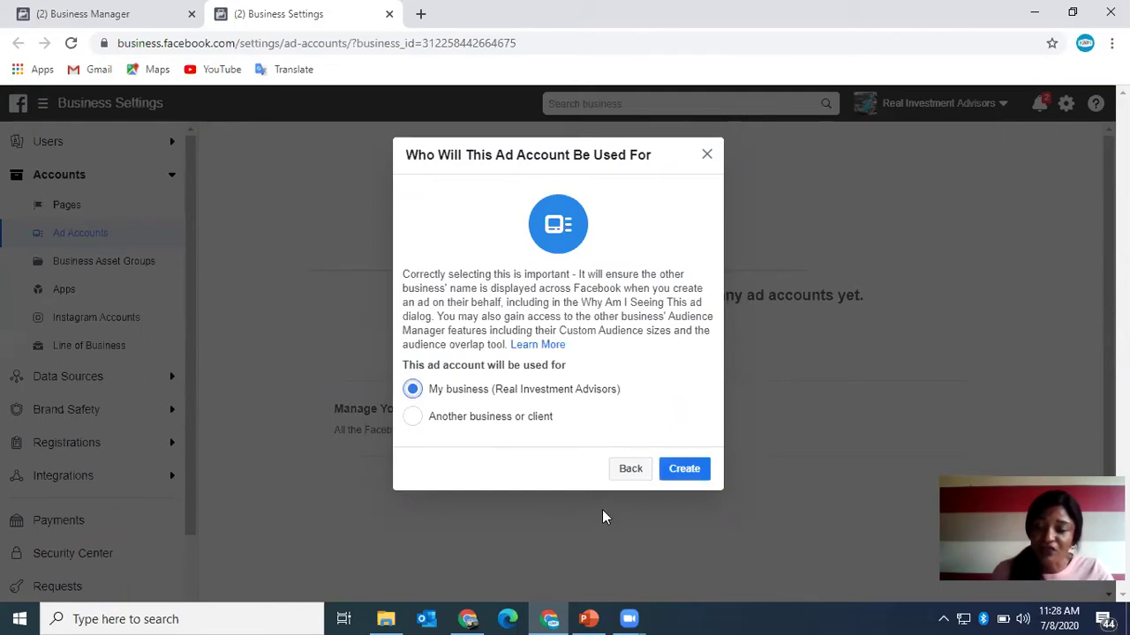
pyautogui.click(680, 469)
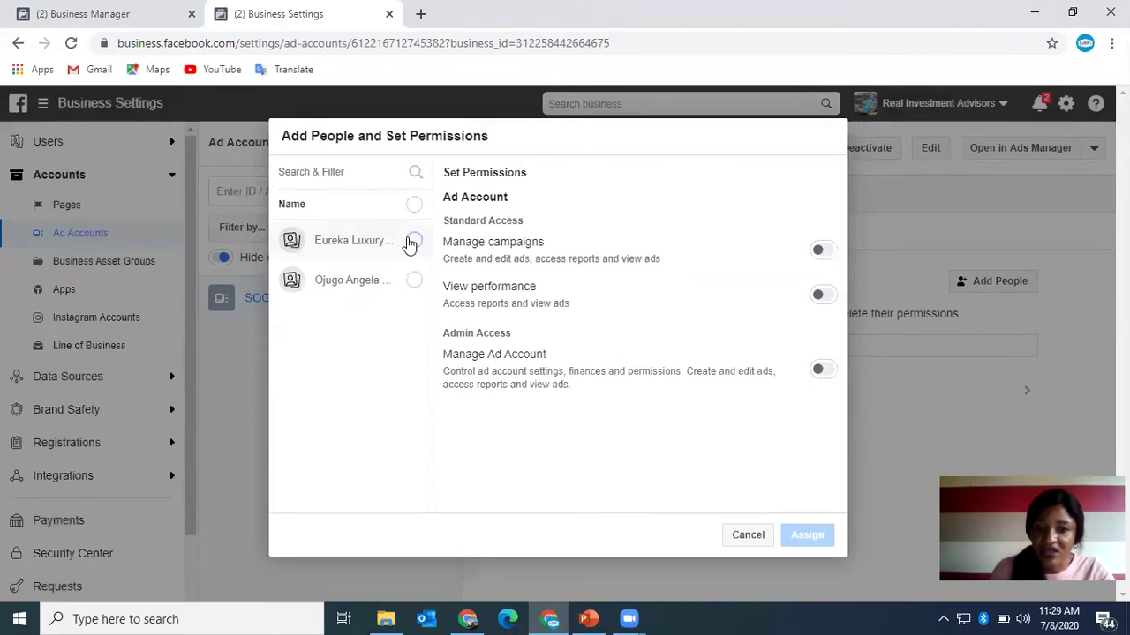
# - Assign Eureka Luxury Property to the SOG ad account with Manage Ad Account access and finish the setup
pyautogui.click(412, 242)
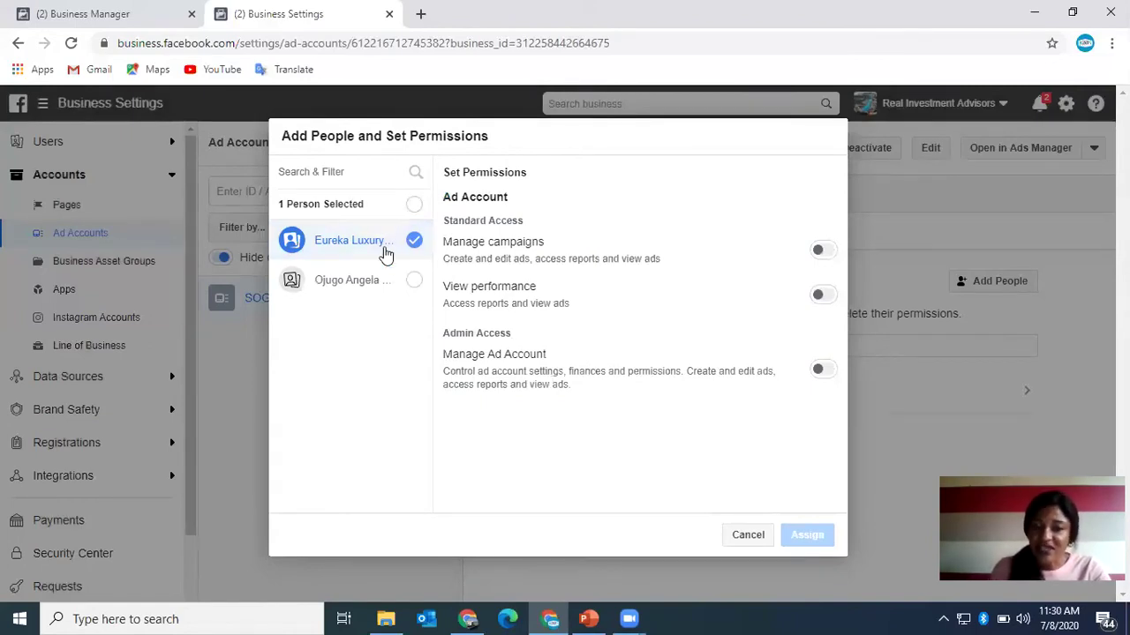
pyautogui.click(823, 369)
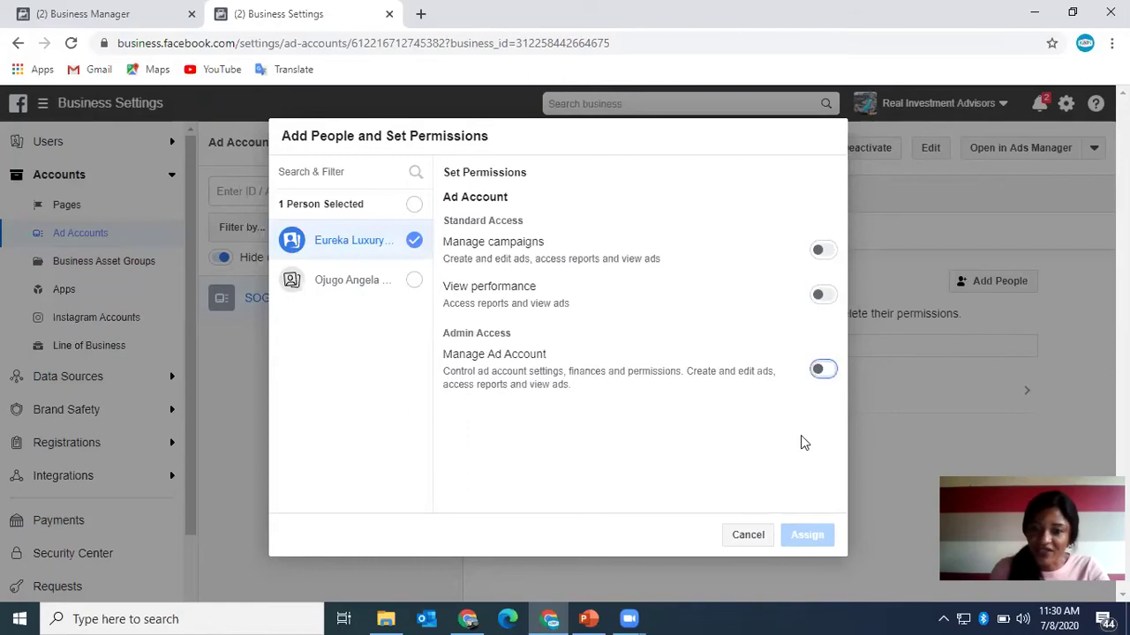
pyautogui.click(803, 535)
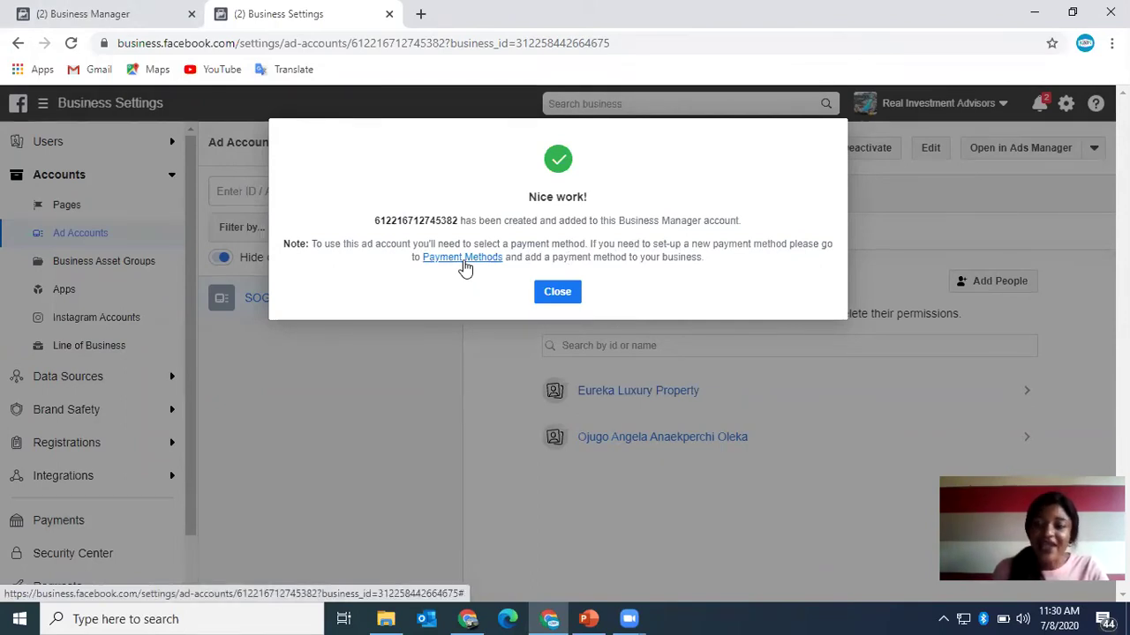
pyautogui.click(557, 292)
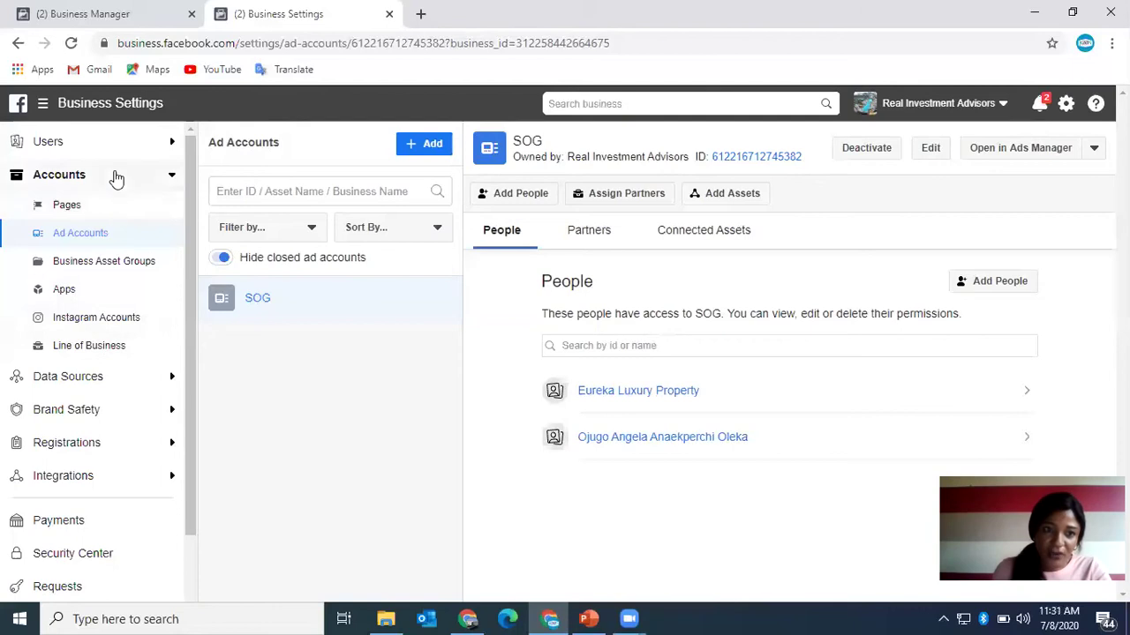
# - Open the payment methods settings of the Real Investment Advisors business
pyautogui.scroll(-1, 114, 238)
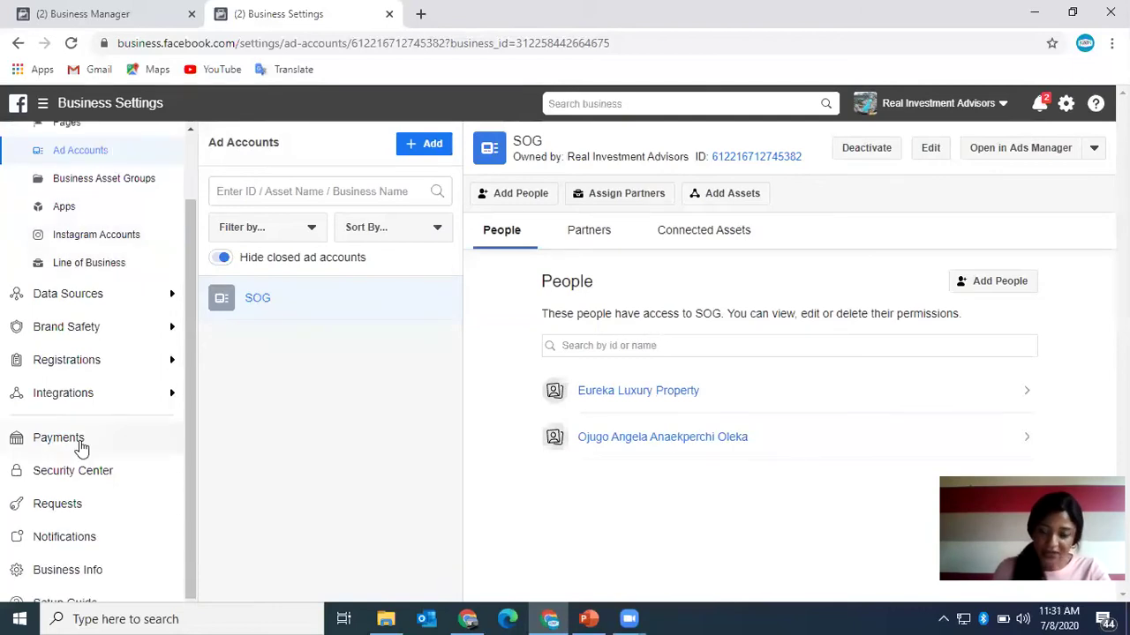
pyautogui.scroll(1, 96, 334)
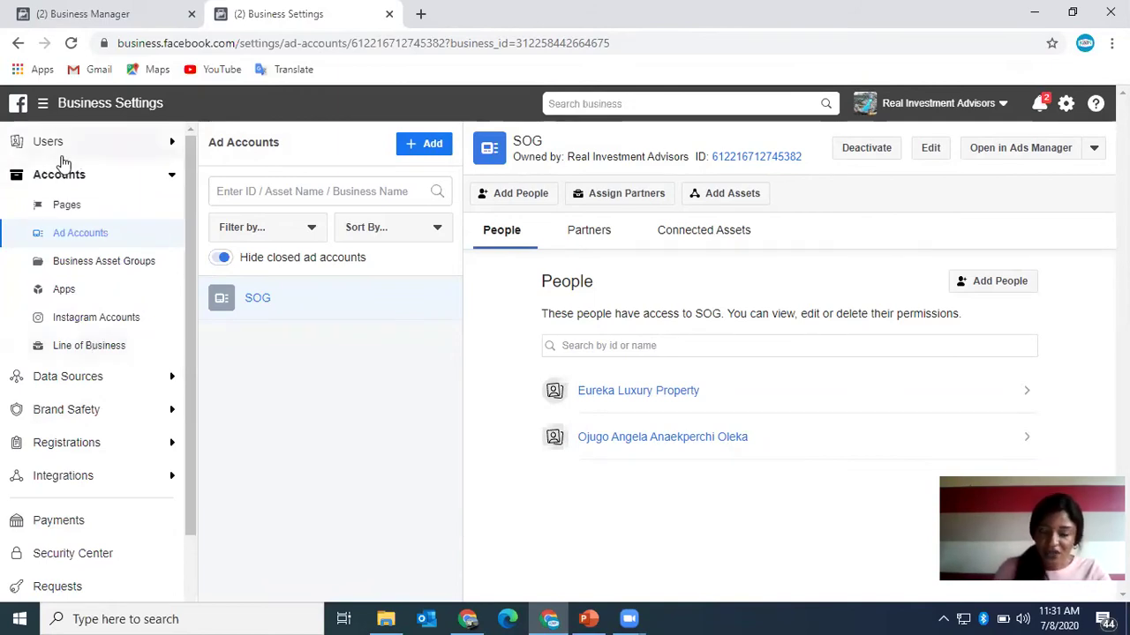
pyautogui.scroll(-1, 104, 452)
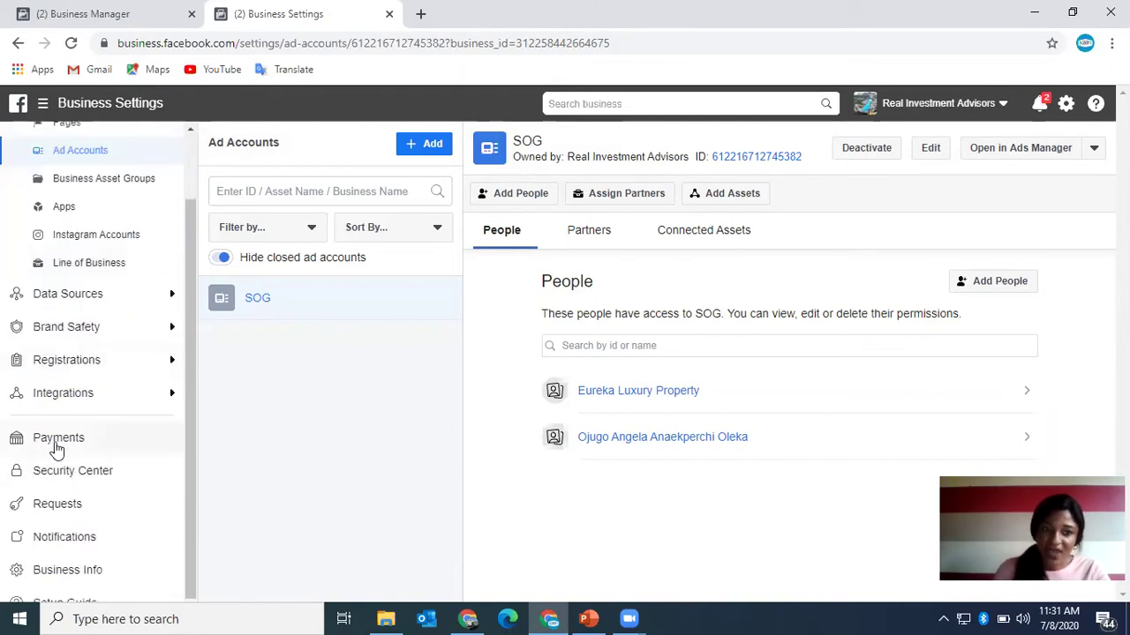
pyautogui.scroll(1, 95, 408)
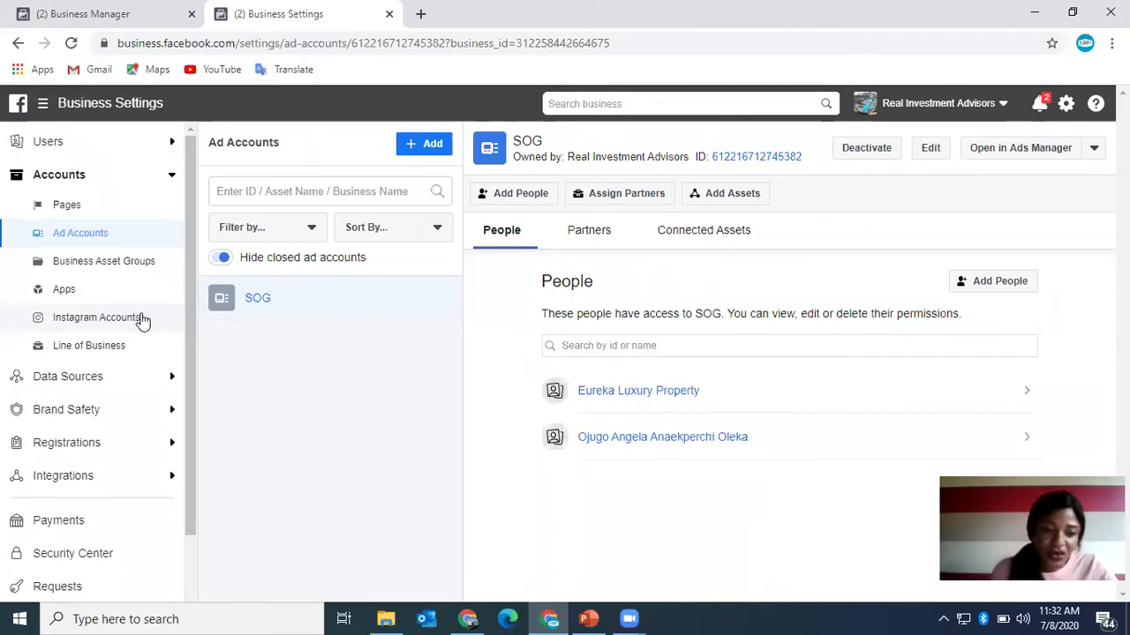
pyautogui.click(78, 522)
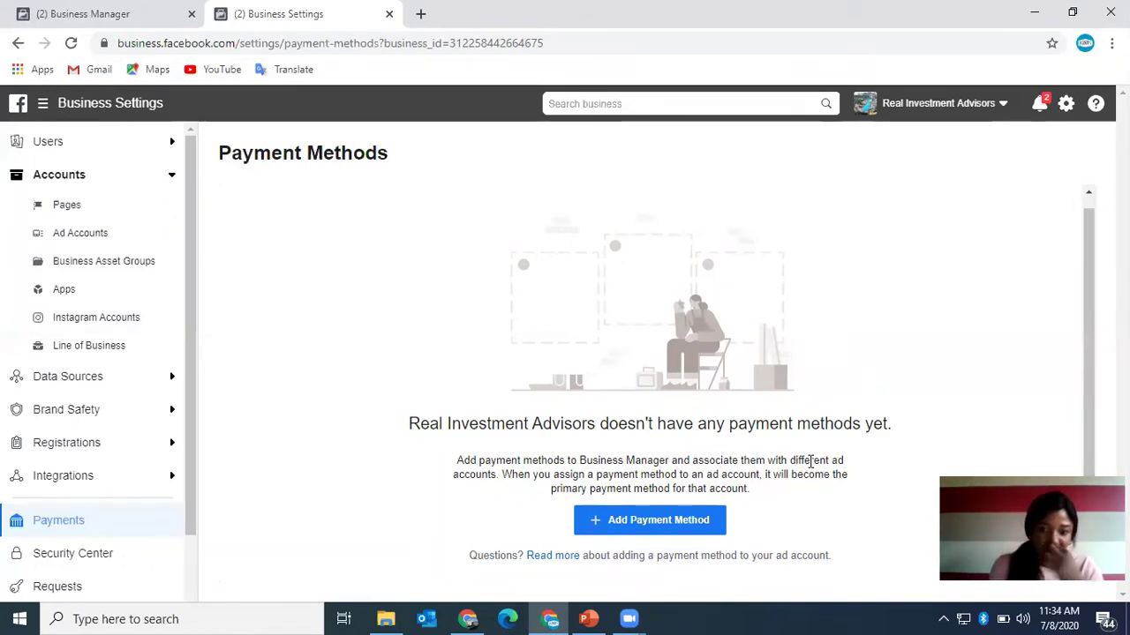
# - Examine the form for adding a new credit or debit card to the business, and cancel it without entering card details
pyautogui.click(667, 522)
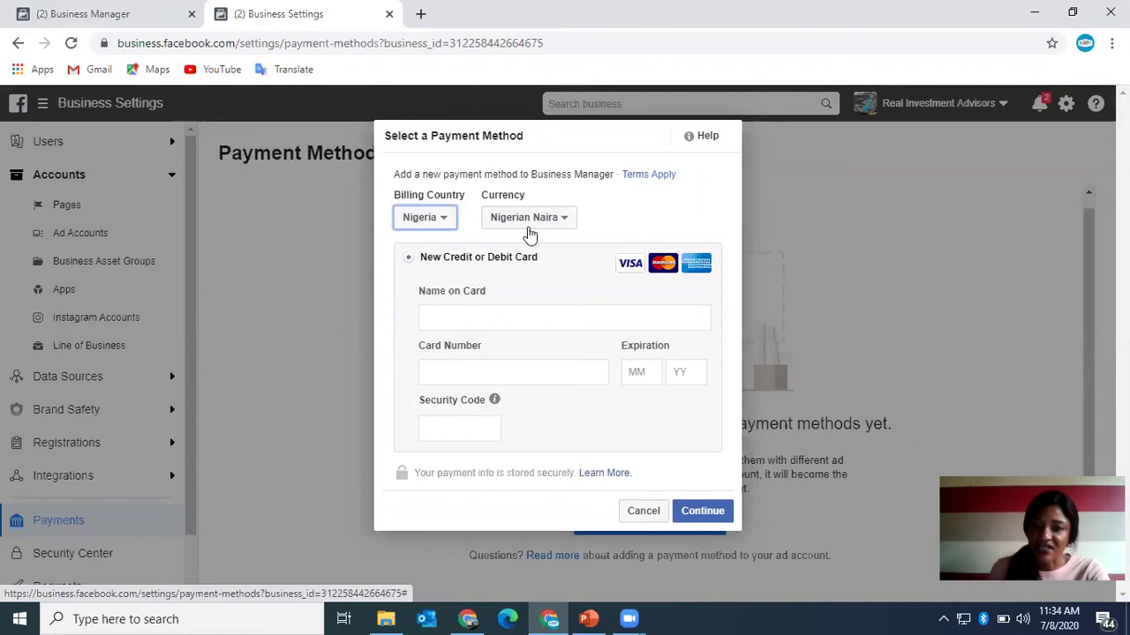
pyautogui.click(522, 323)
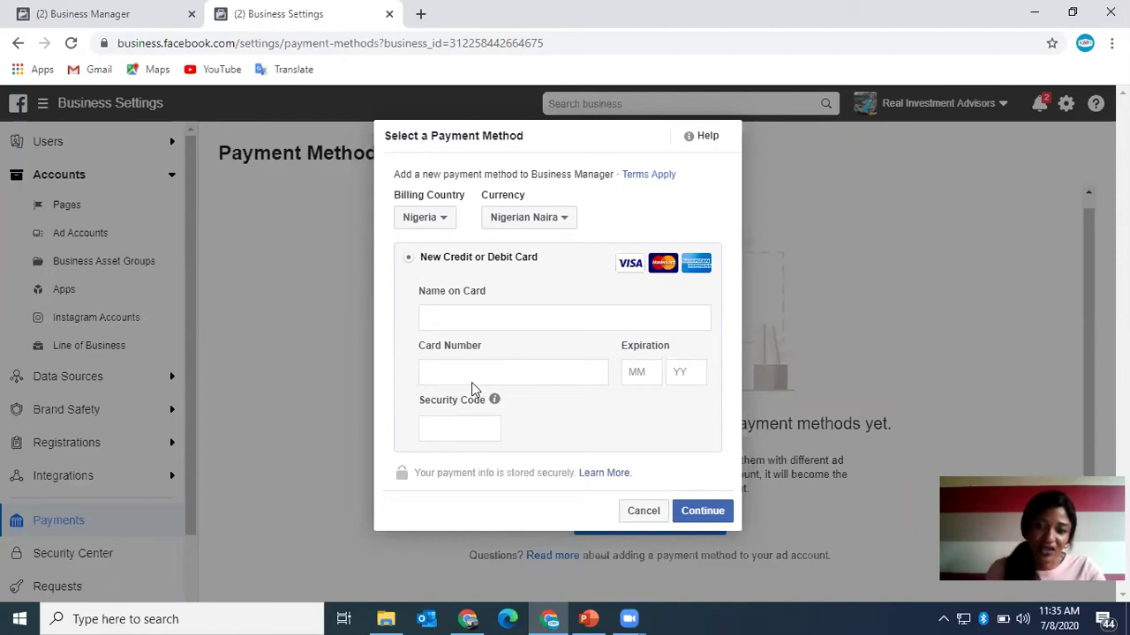
pyautogui.click(700, 512)
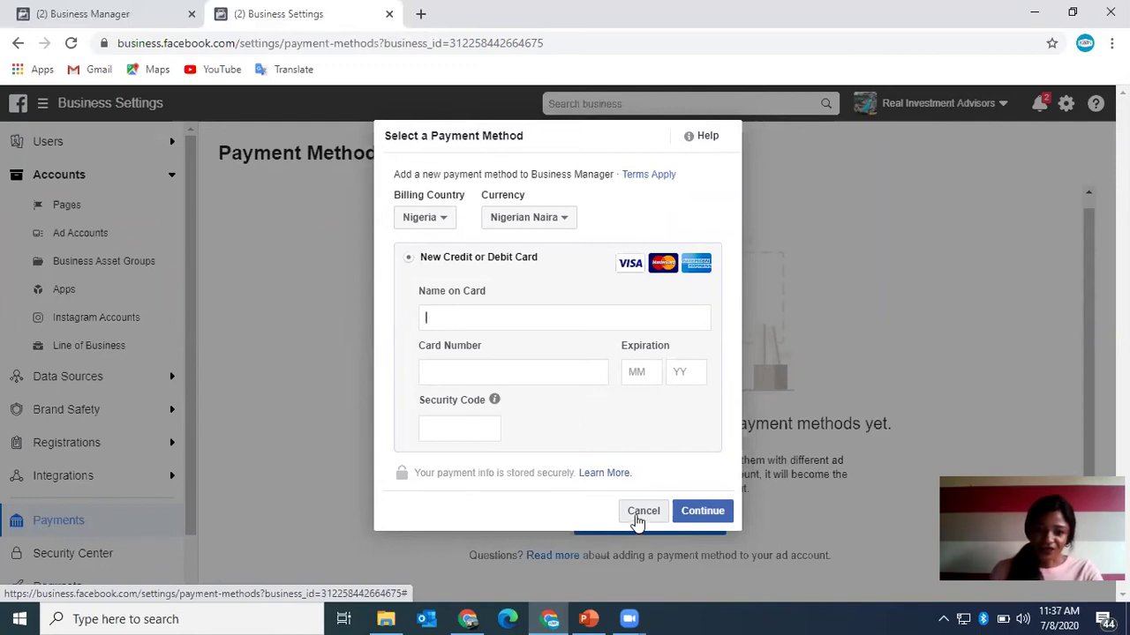
pyautogui.click(637, 519)
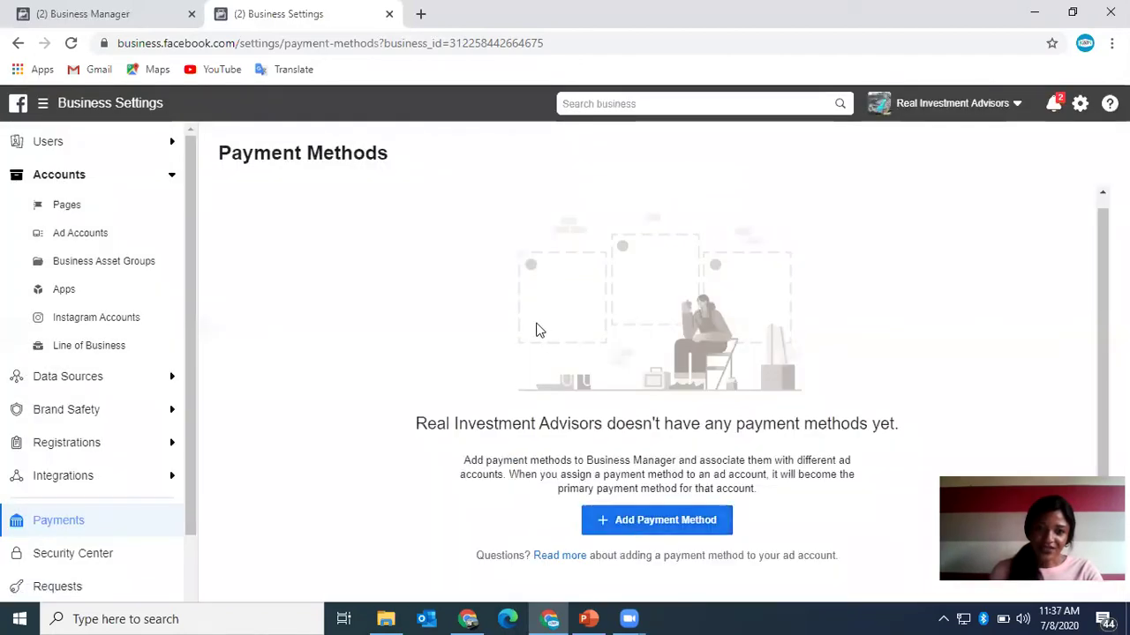
# - Switch to the browser window with the Nigeria Property Finder Page and open the Manage Ads overview of ad accounts
pyautogui.click(468, 619)
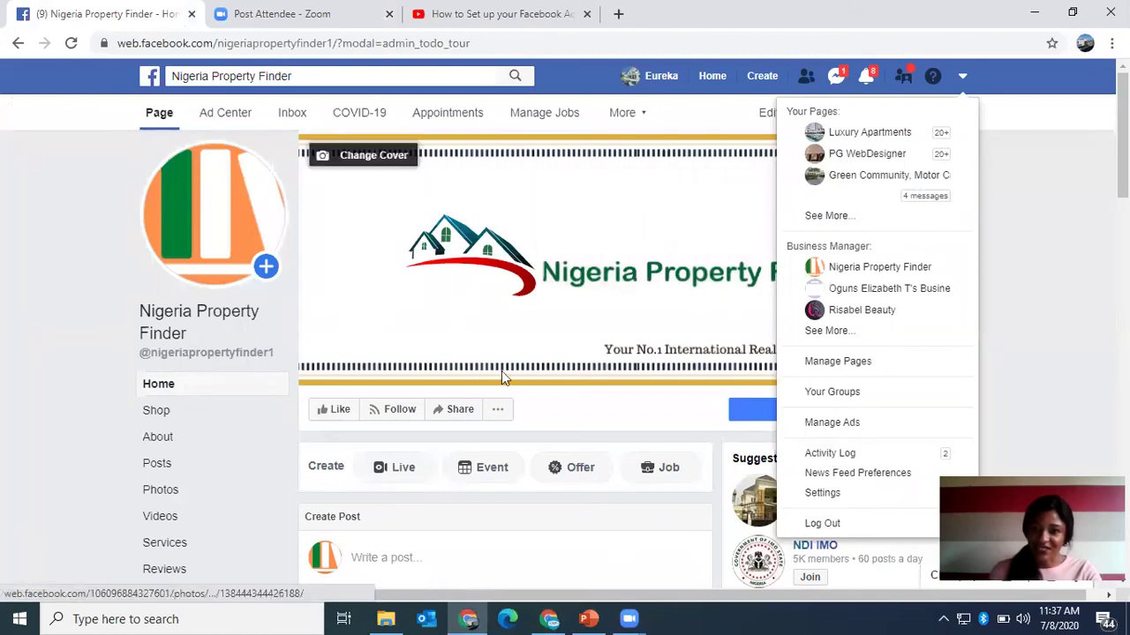
pyautogui.click(833, 423)
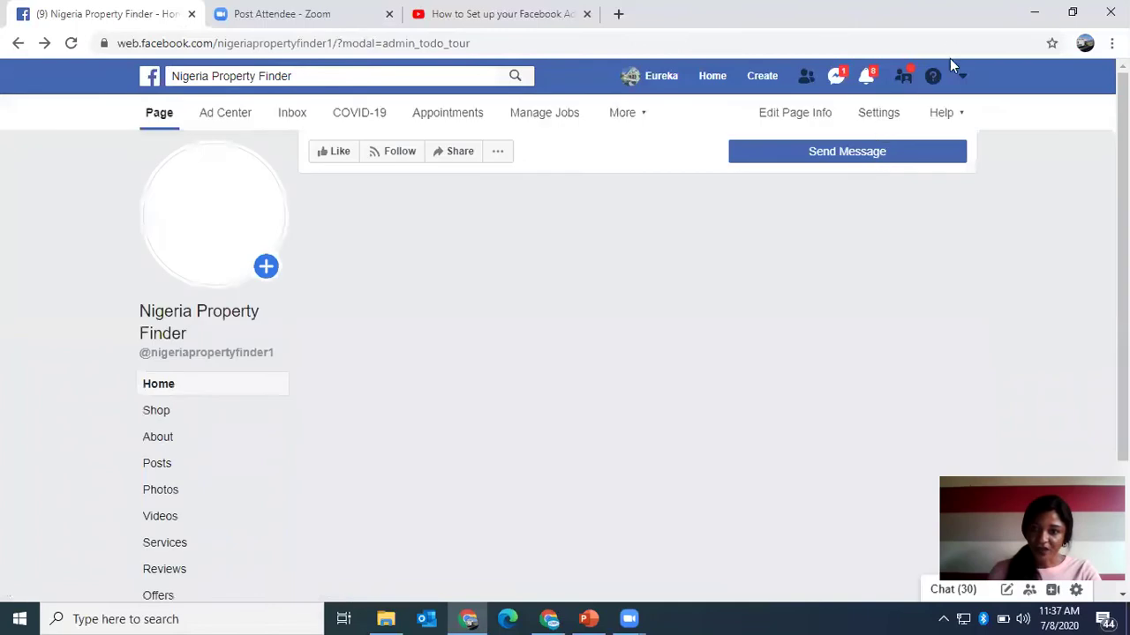
pyautogui.click(963, 78)
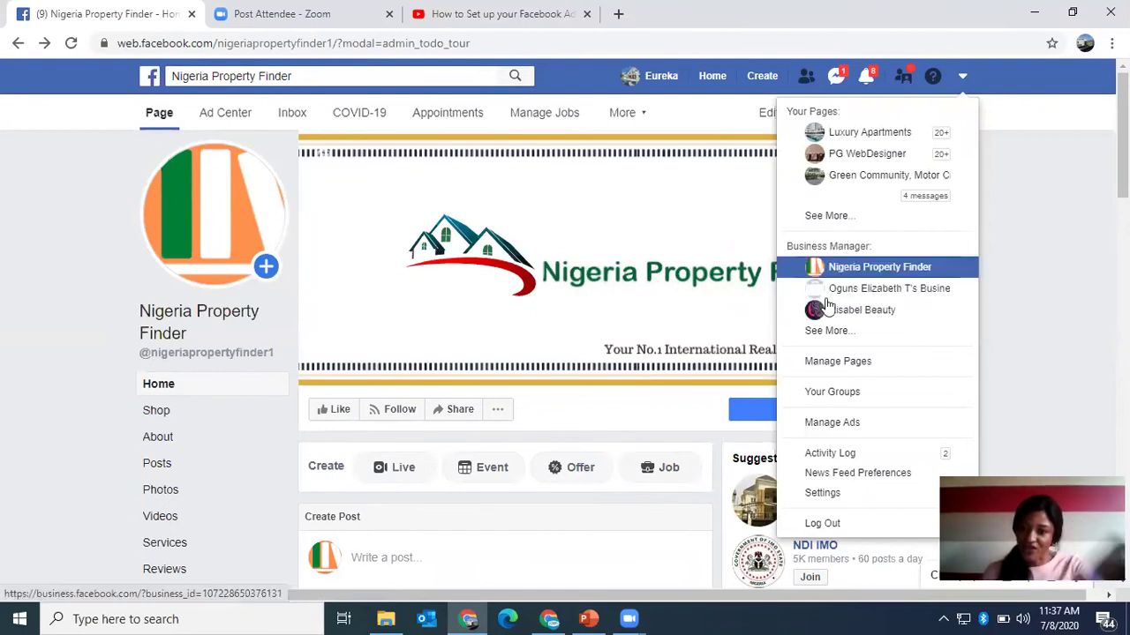
pyautogui.click(854, 423)
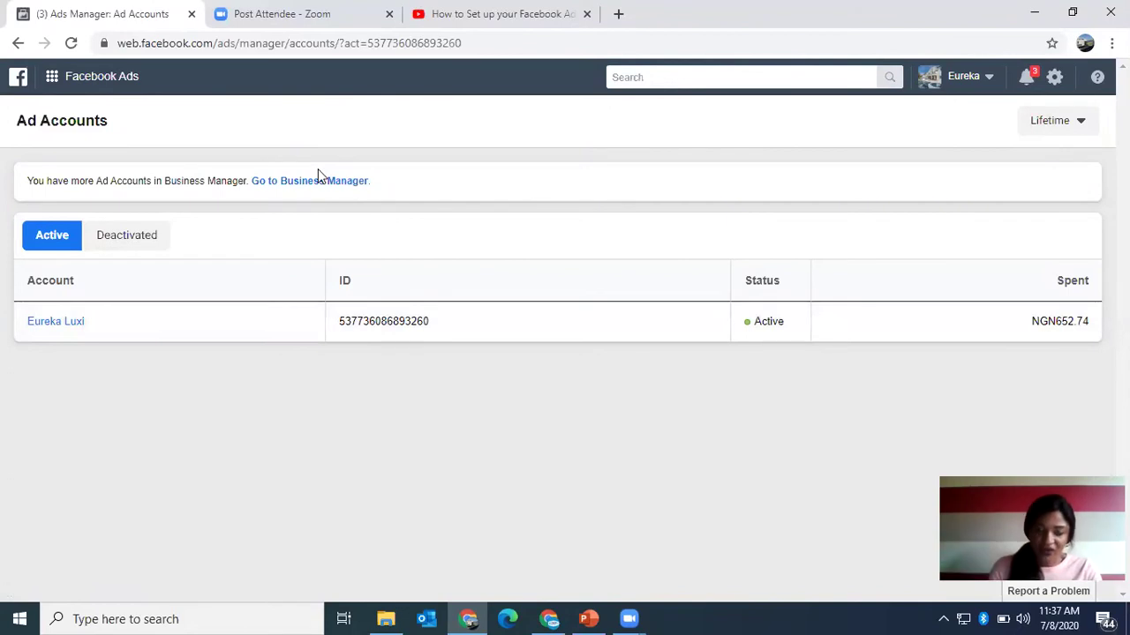
# - Examine the ad account settings of the active personal ad account, and return to the Business Settings window
pyautogui.click(52, 78)
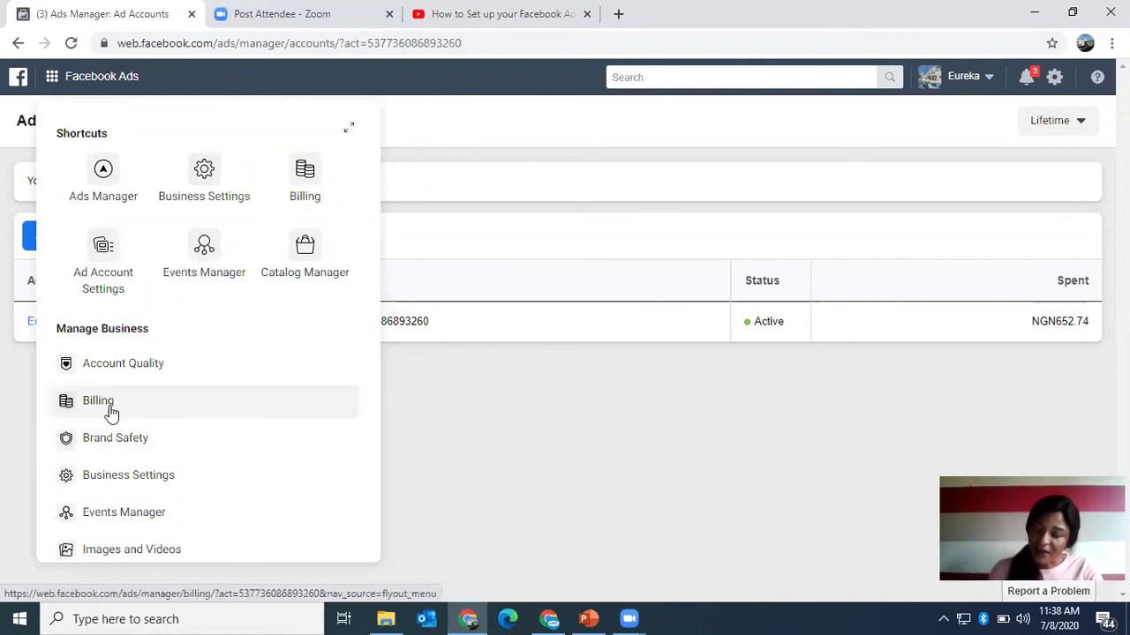
pyautogui.click(104, 248)
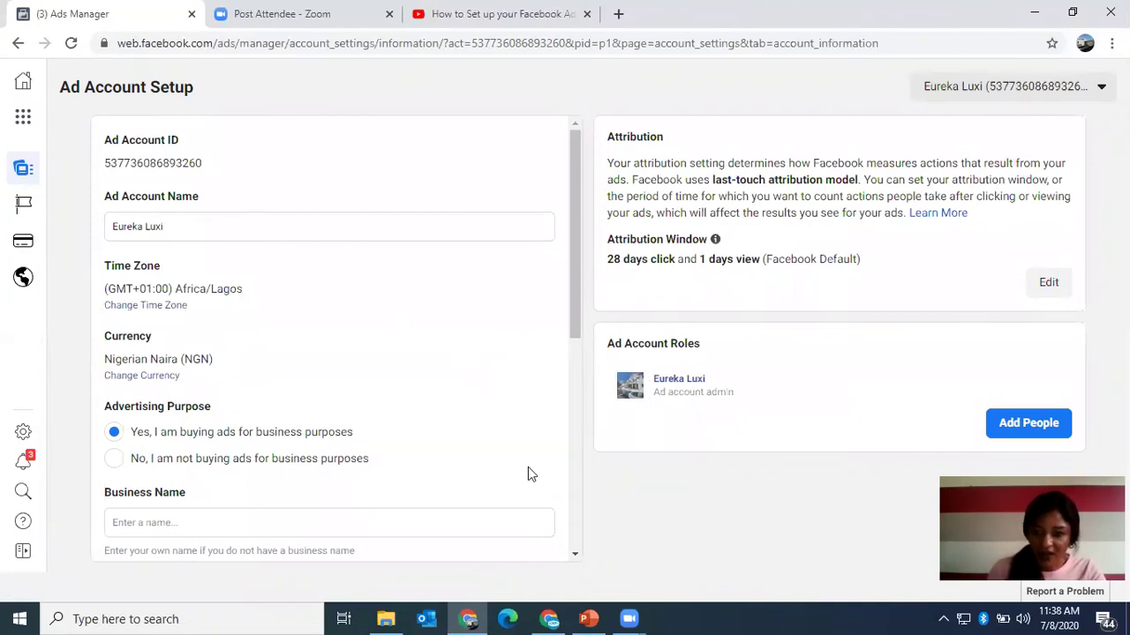
pyautogui.click(550, 616)
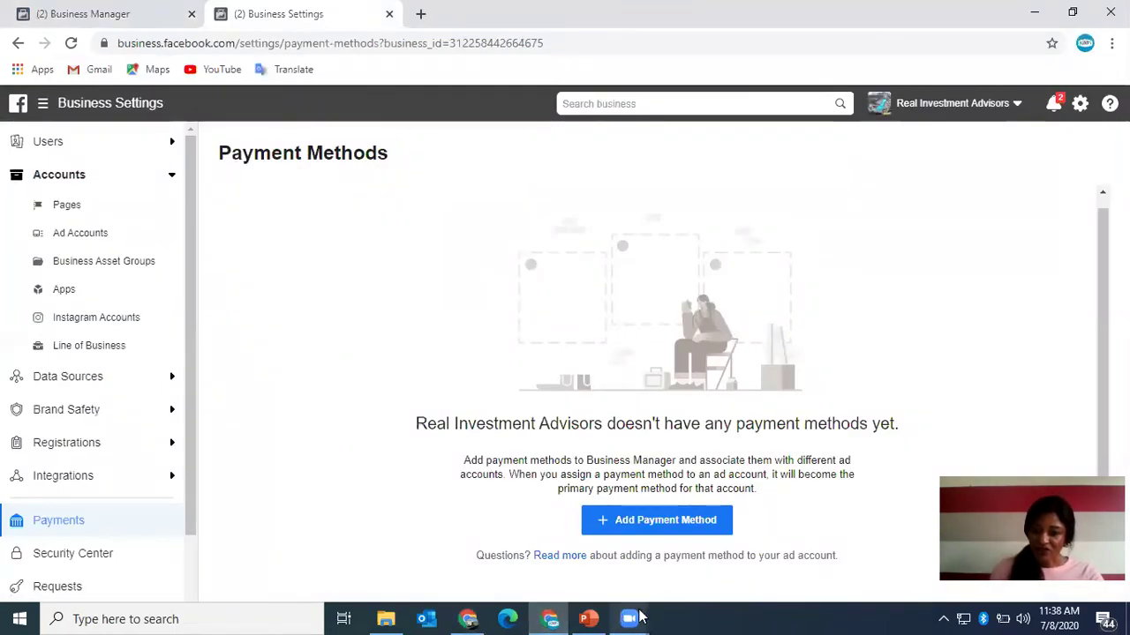
pyautogui.moveTo(640, 617)
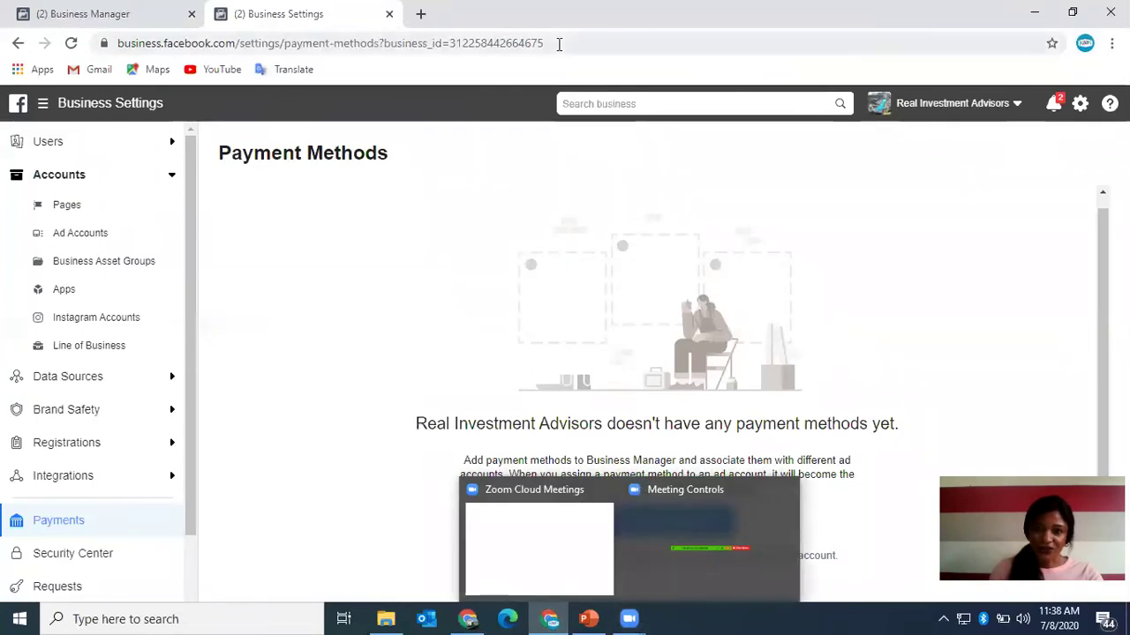